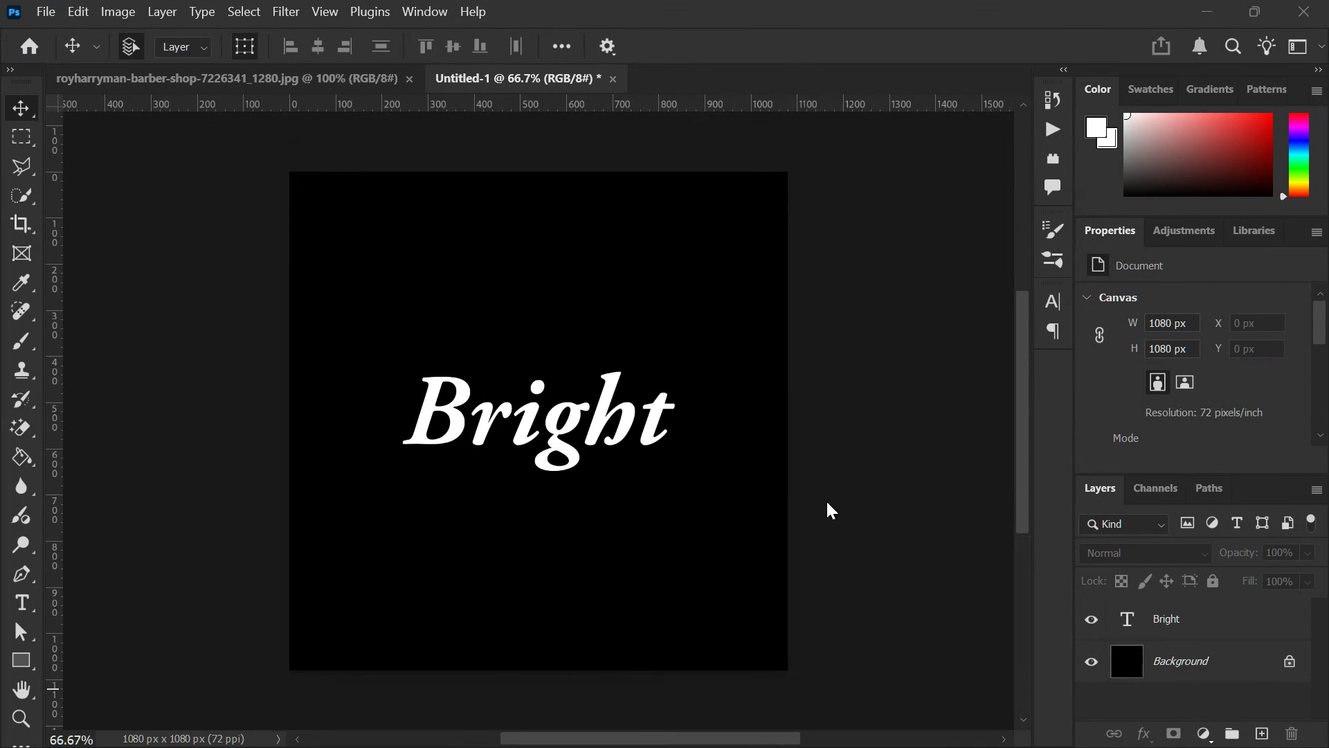
- Add an Outer Glow effect to the Bright text layer and set its opacity to 94%
click(1168, 622)
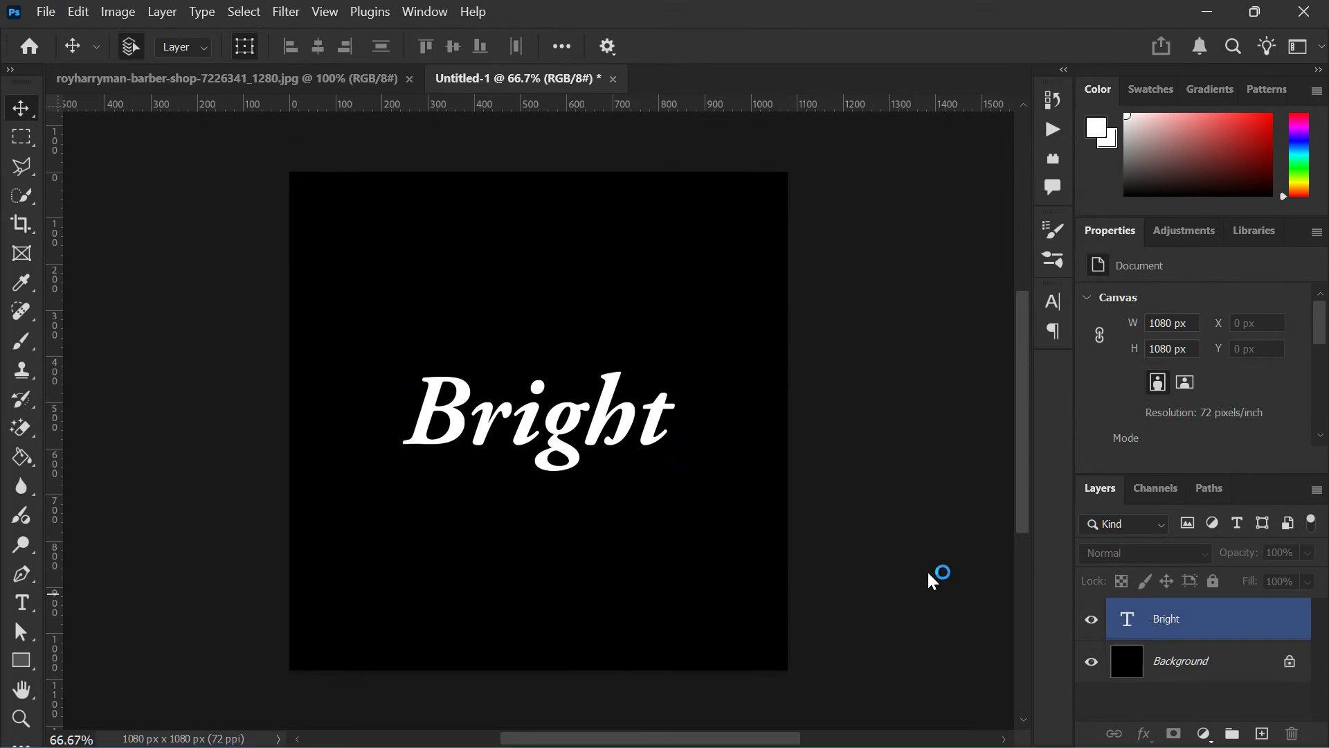
click(1199, 617)
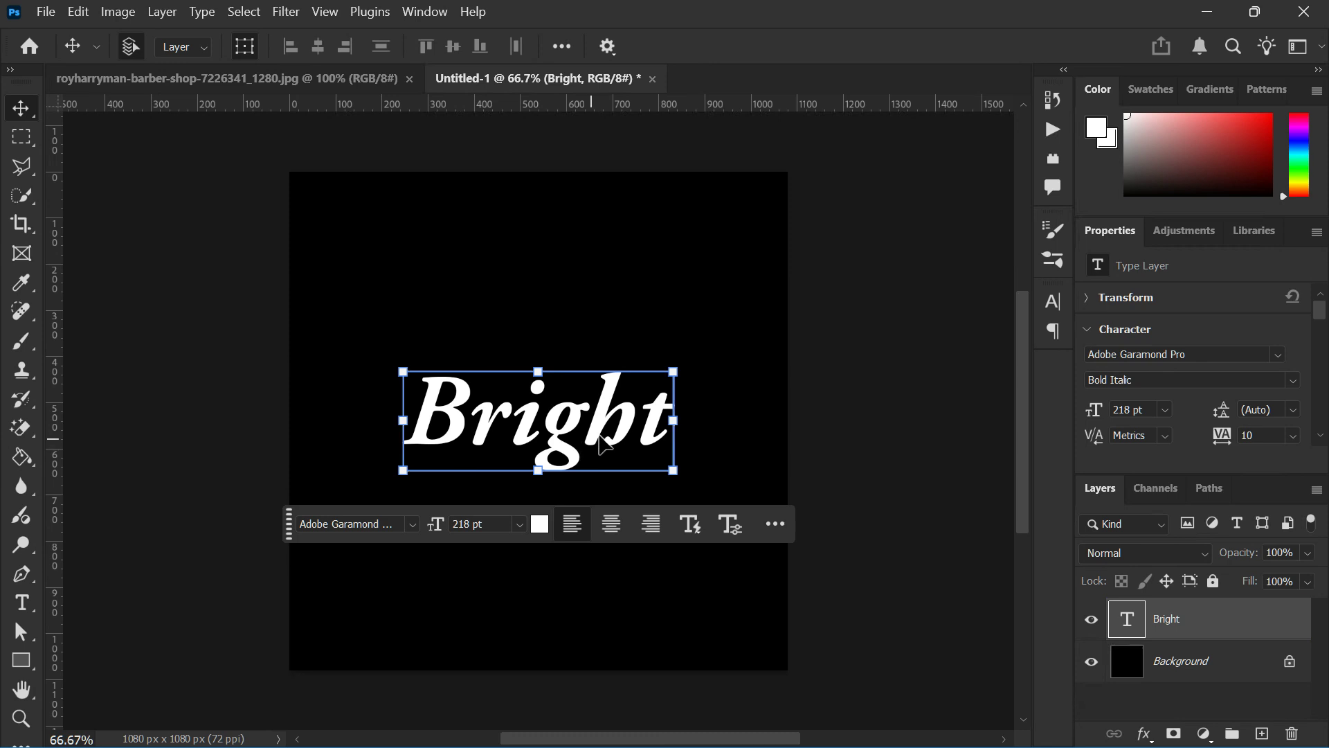
click(1146, 734)
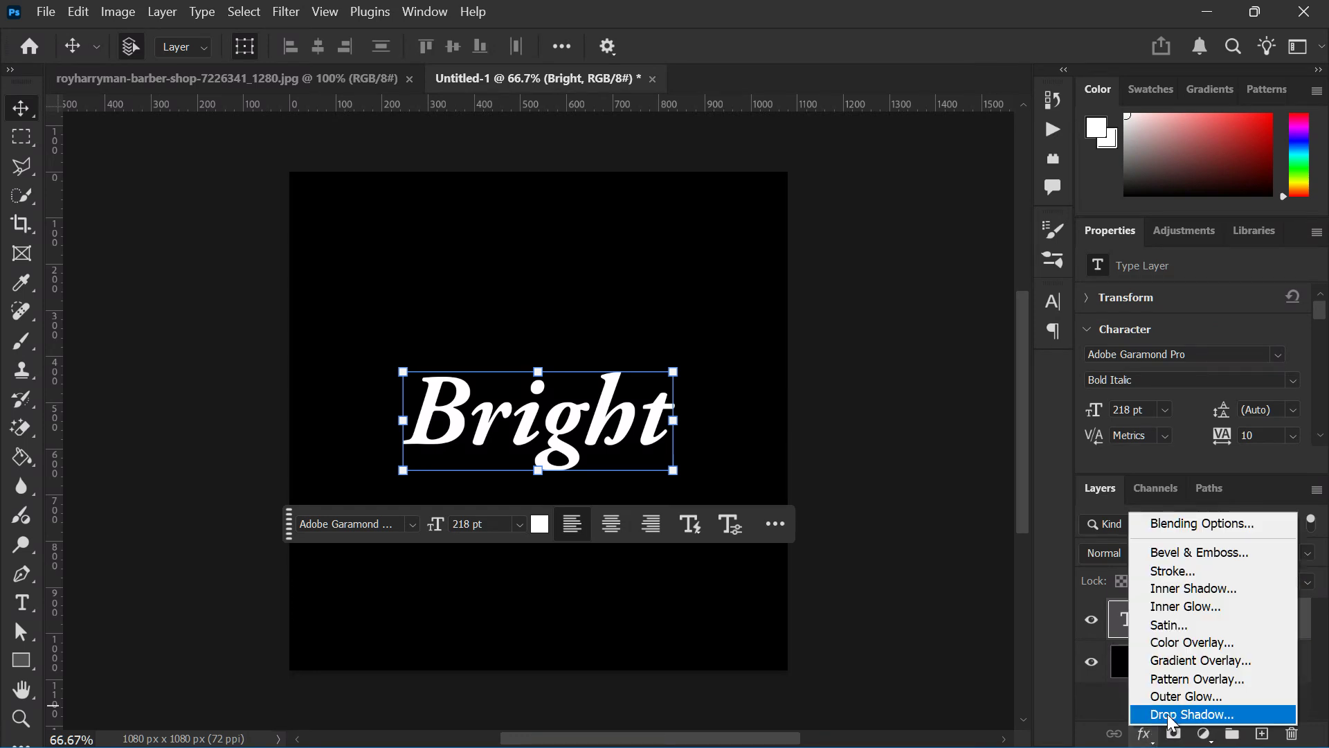
click(1195, 696)
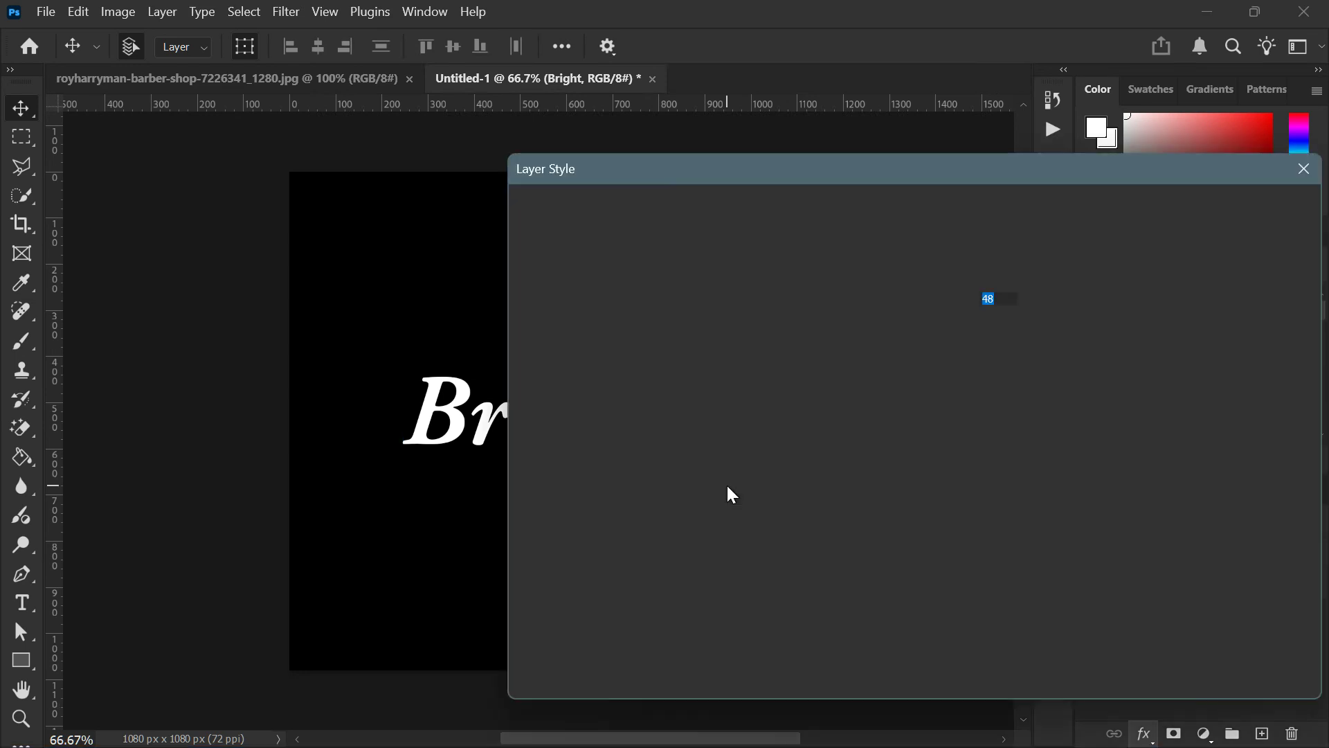
drag(780, 174, 957, 79)
drag(1092, 207, 1138, 206)
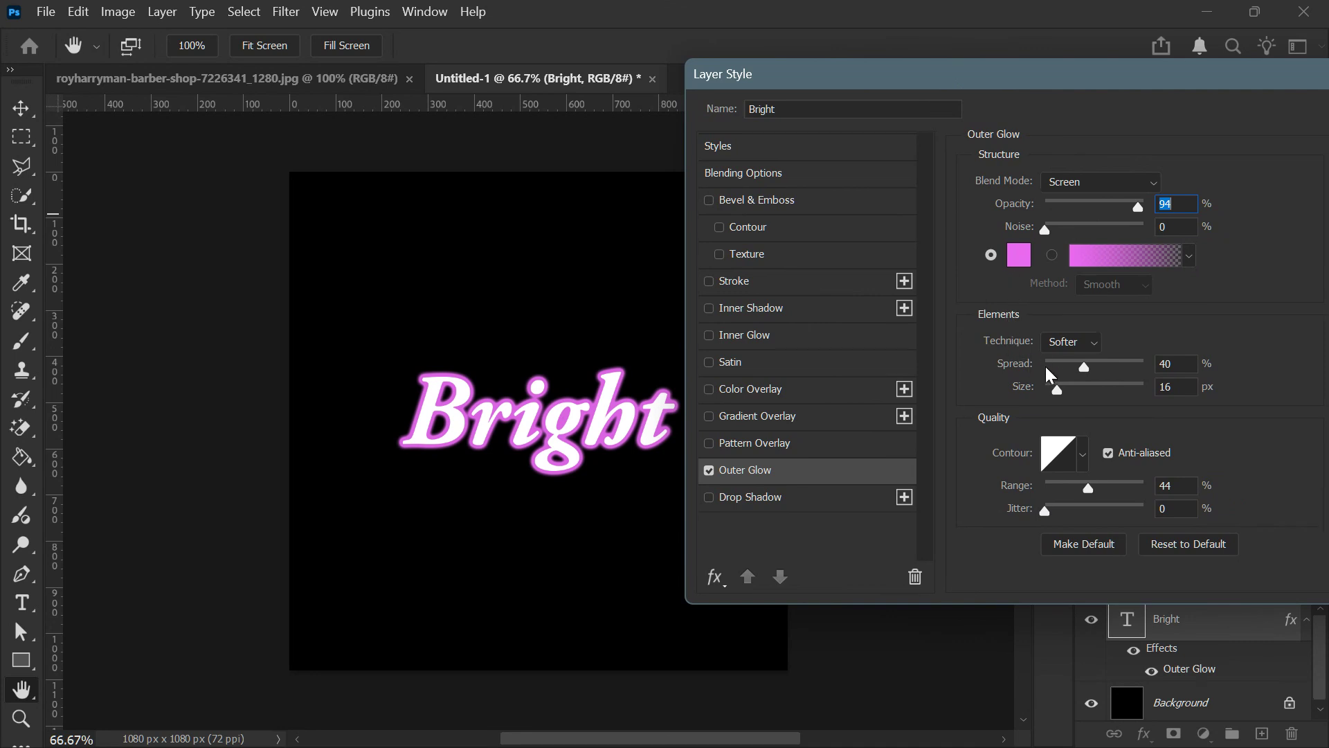
- Set the outer glow's spread to 65%, its size to 9 px and its technique to Precise
drag(1073, 367, 1110, 364)
click(1077, 389)
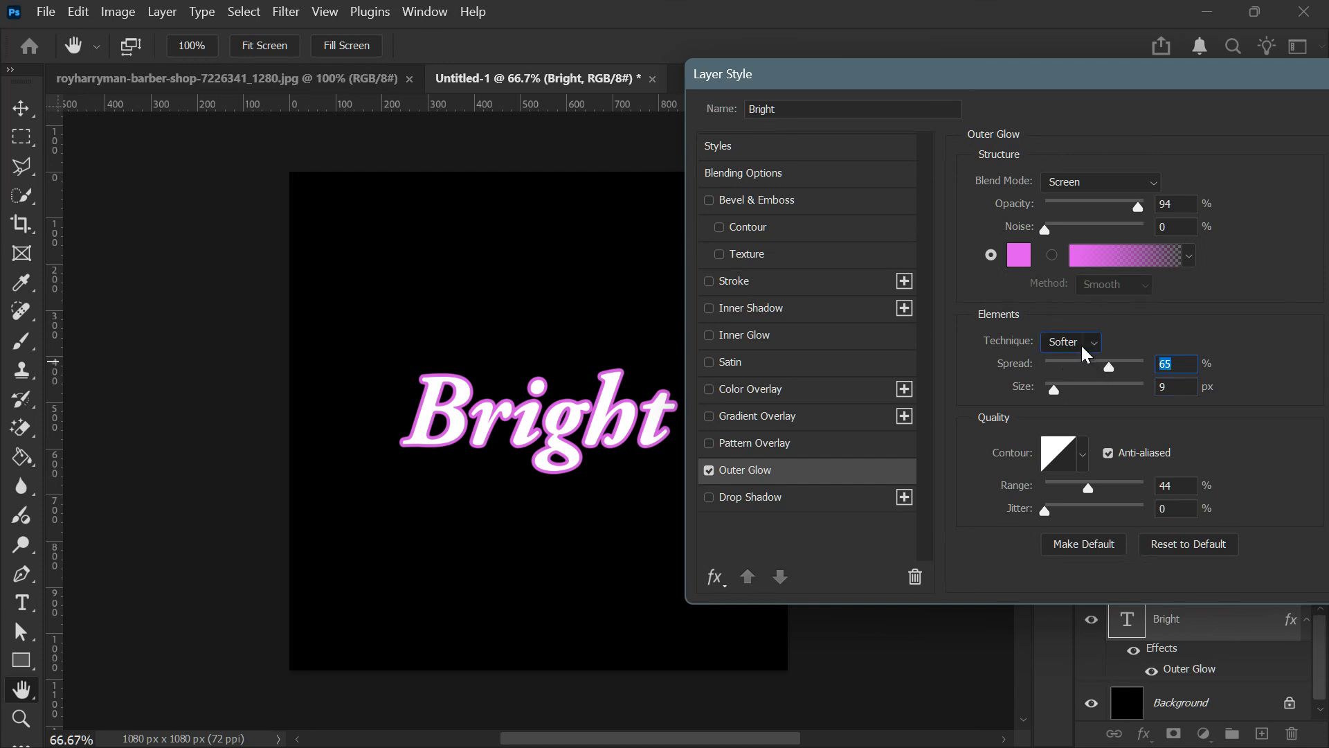
click(1081, 344)
click(1081, 346)
click(1081, 346)
click(1074, 379)
- Set the outer glow's range to 86%, jitter to 25% and noise to 15%
drag(1095, 489, 1130, 489)
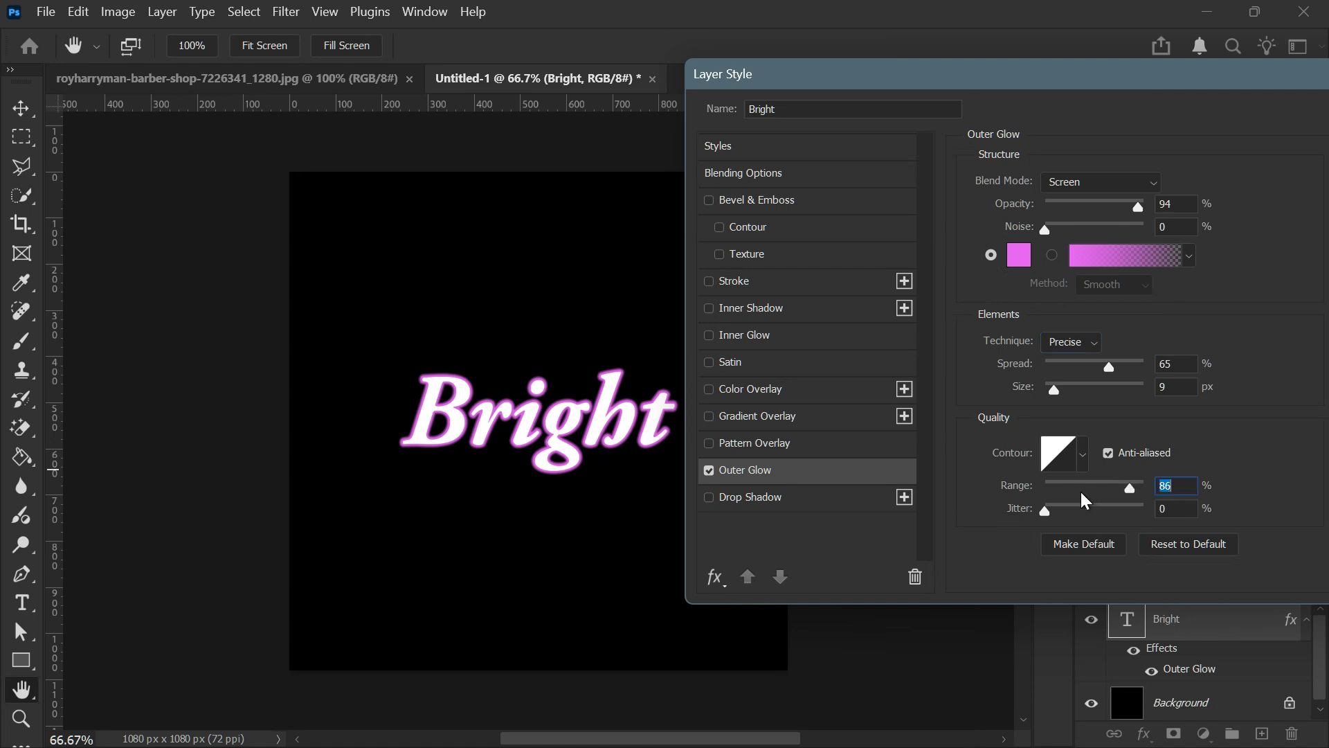
mouse_move(1045, 510)
mouse_down()
mouse_move(1098, 510)
mouse_move(1070, 512)
mouse_up()
mouse_move(1045, 227)
mouse_down()
mouse_move(1079, 243)
mouse_move(1061, 242)
mouse_up()
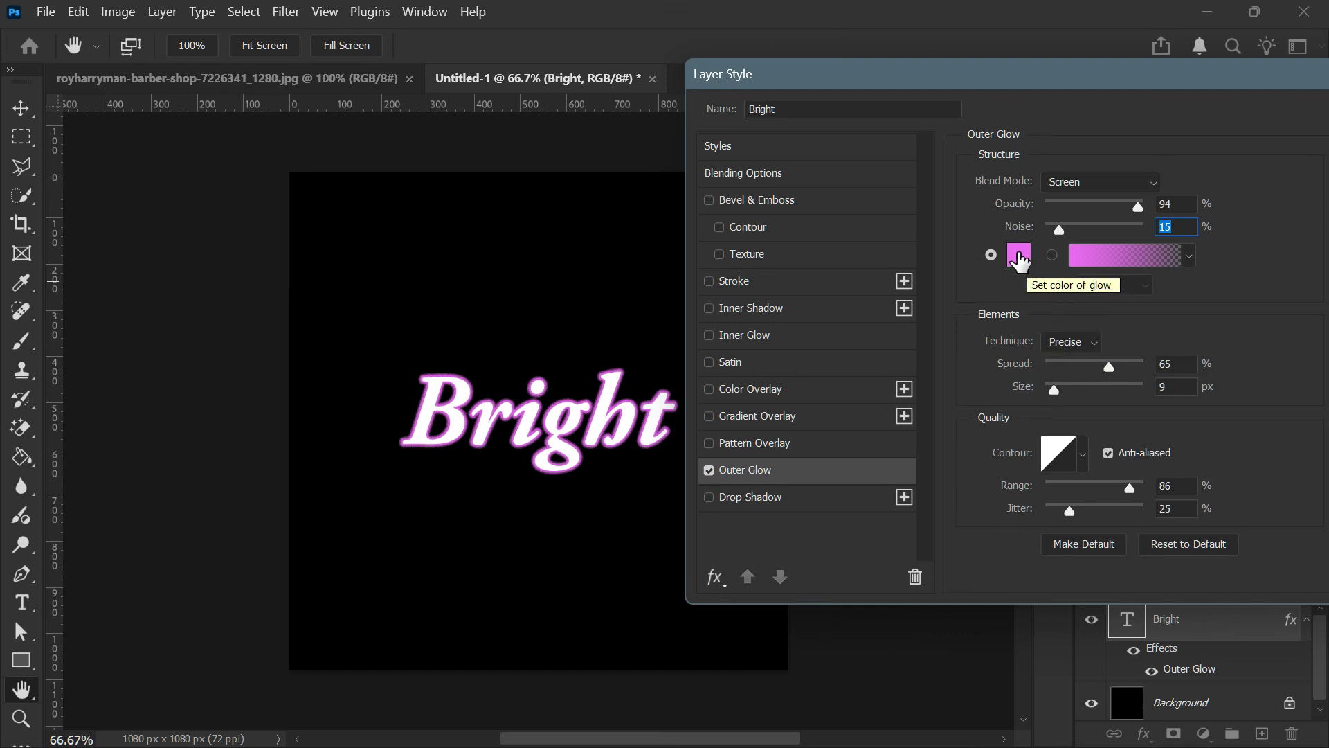
- Change the outer glow colour to light cyan, hex 69f1ef
click(1019, 261)
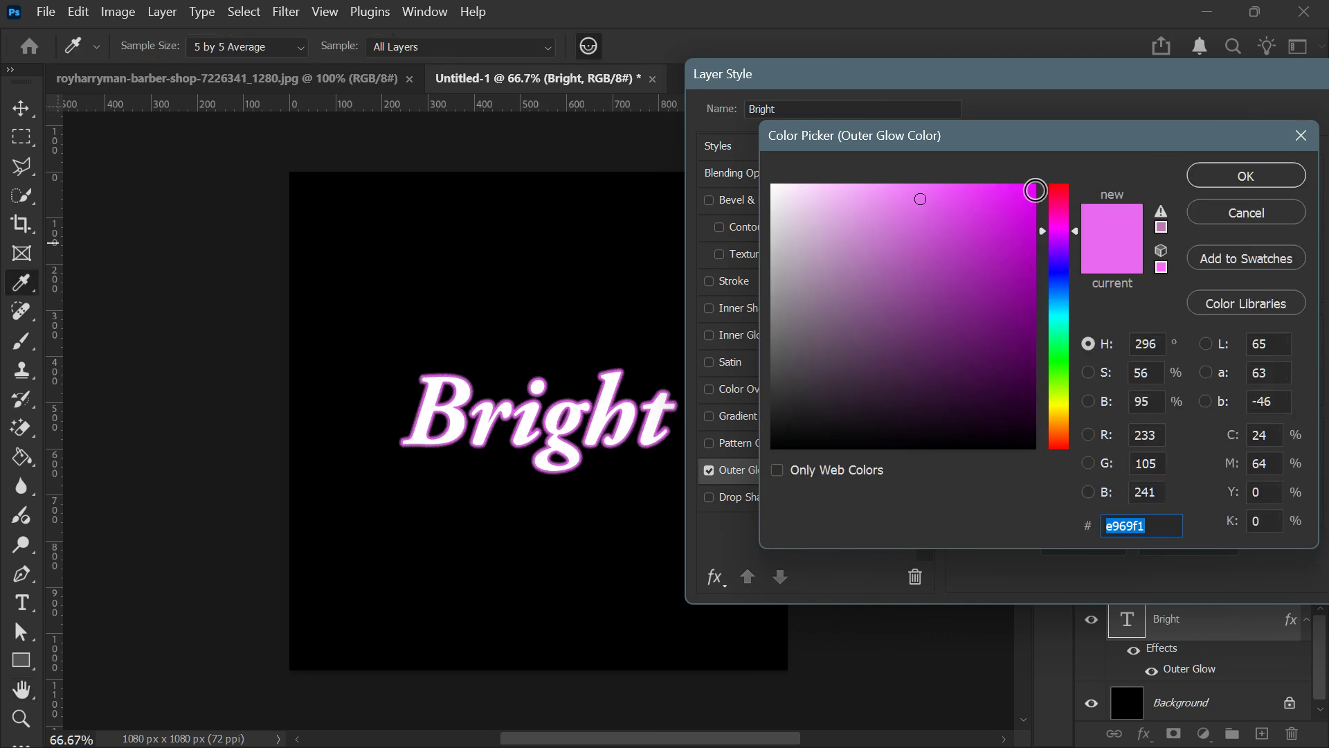
click(1060, 196)
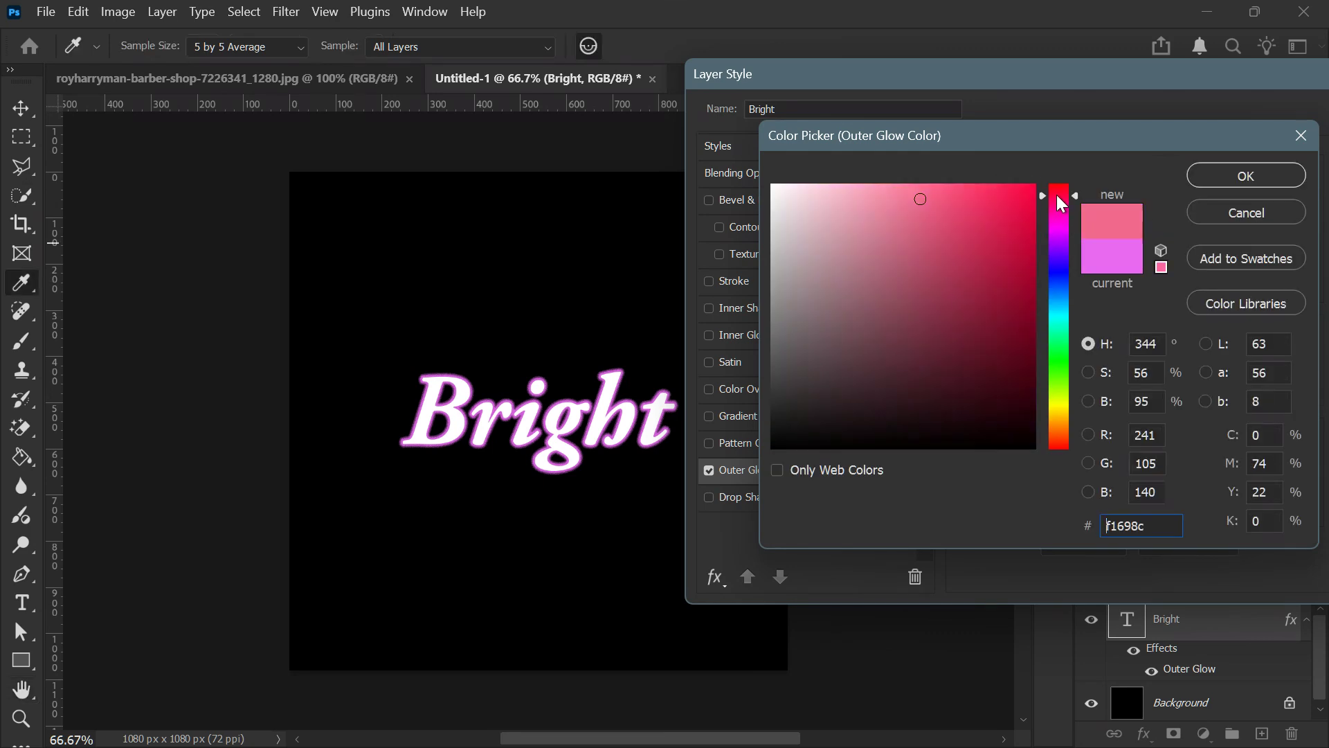
click(1064, 312)
click(1062, 356)
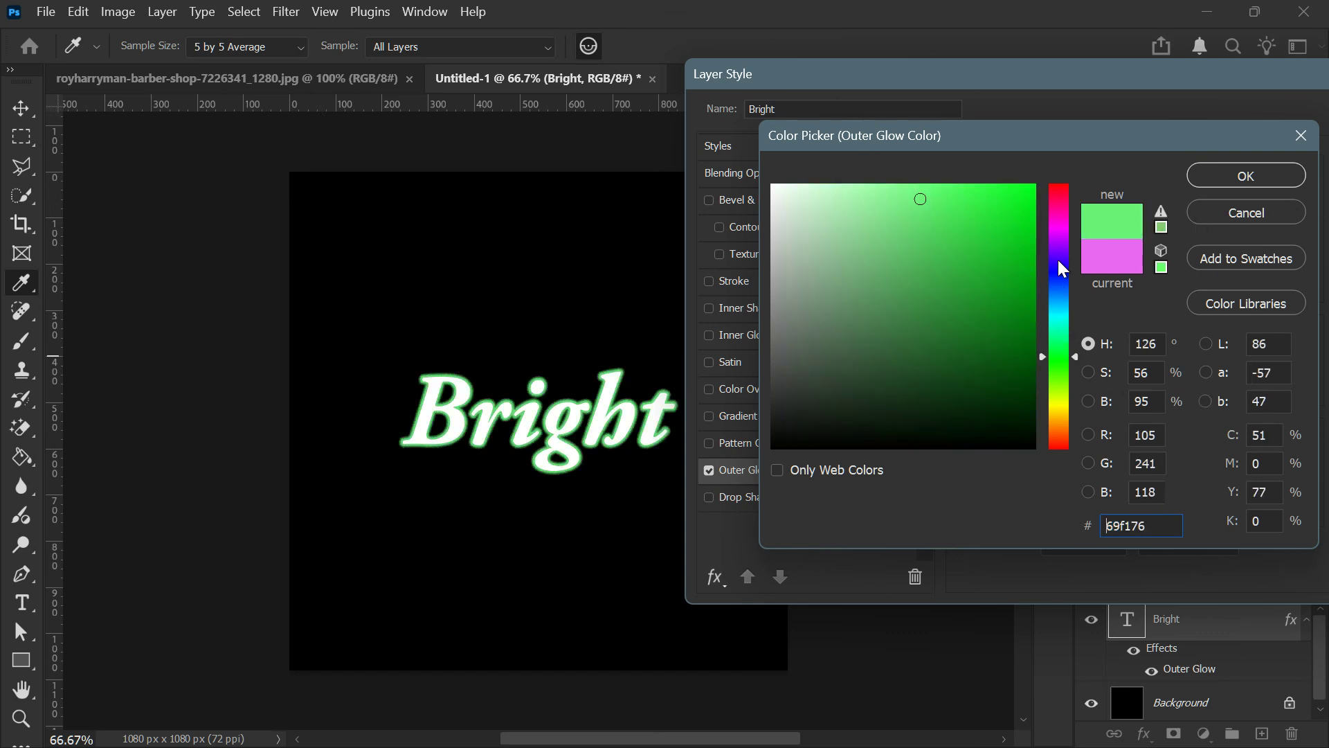
click(1060, 317)
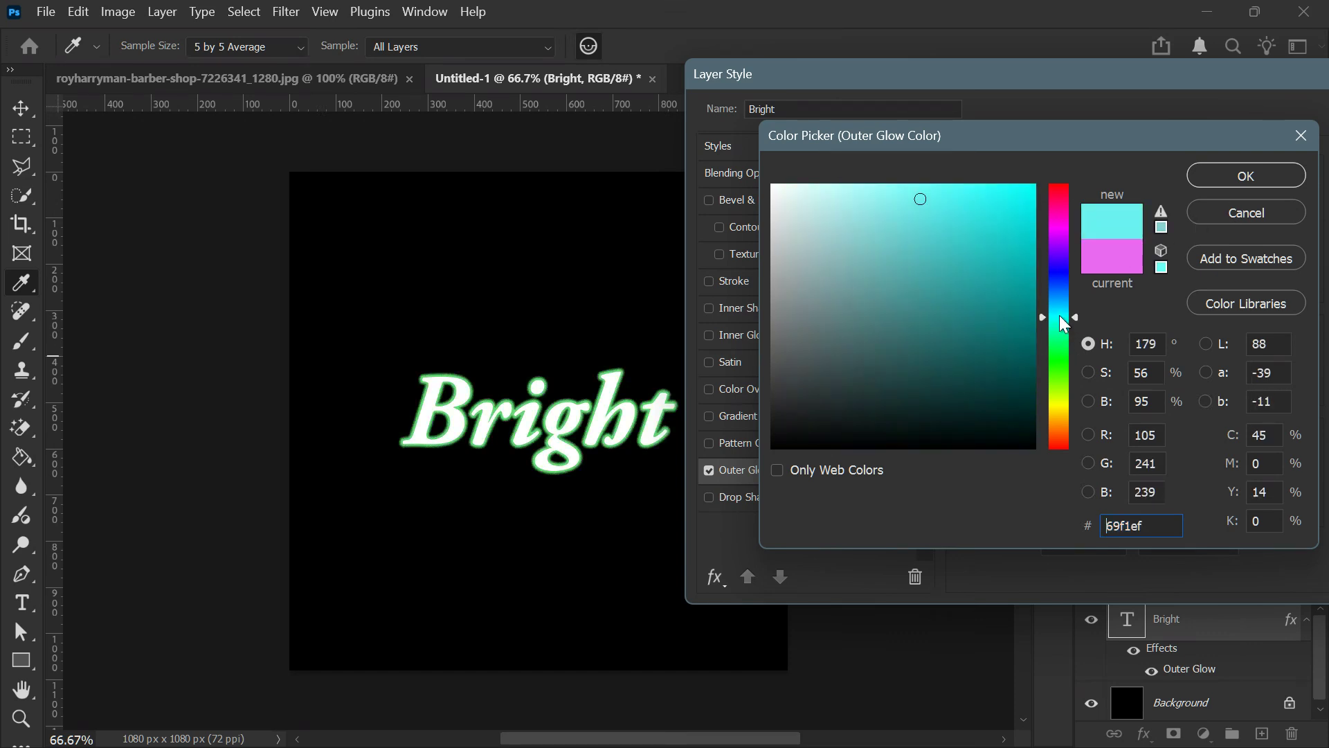
click(1237, 185)
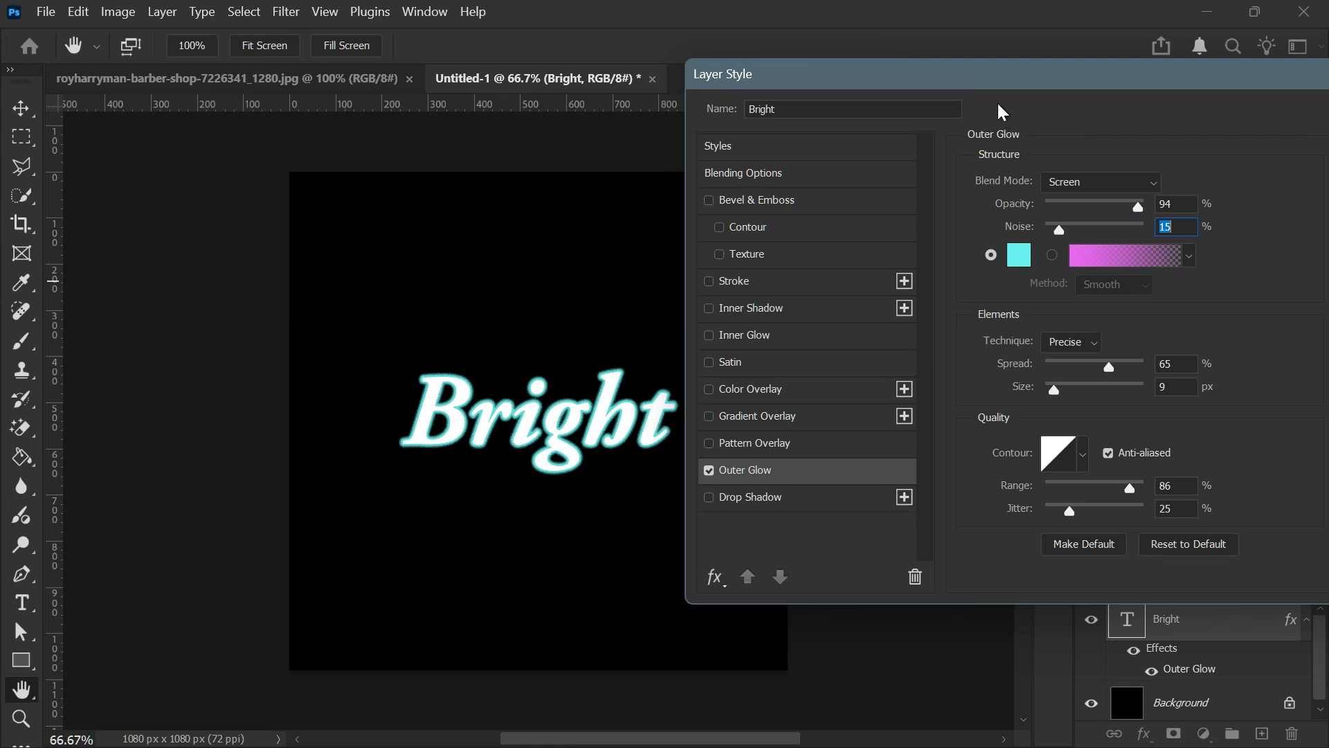
- Set the outer glow's spread to 18% and size to 21 px, and apply the layer style
drag(994, 80, 940, 96)
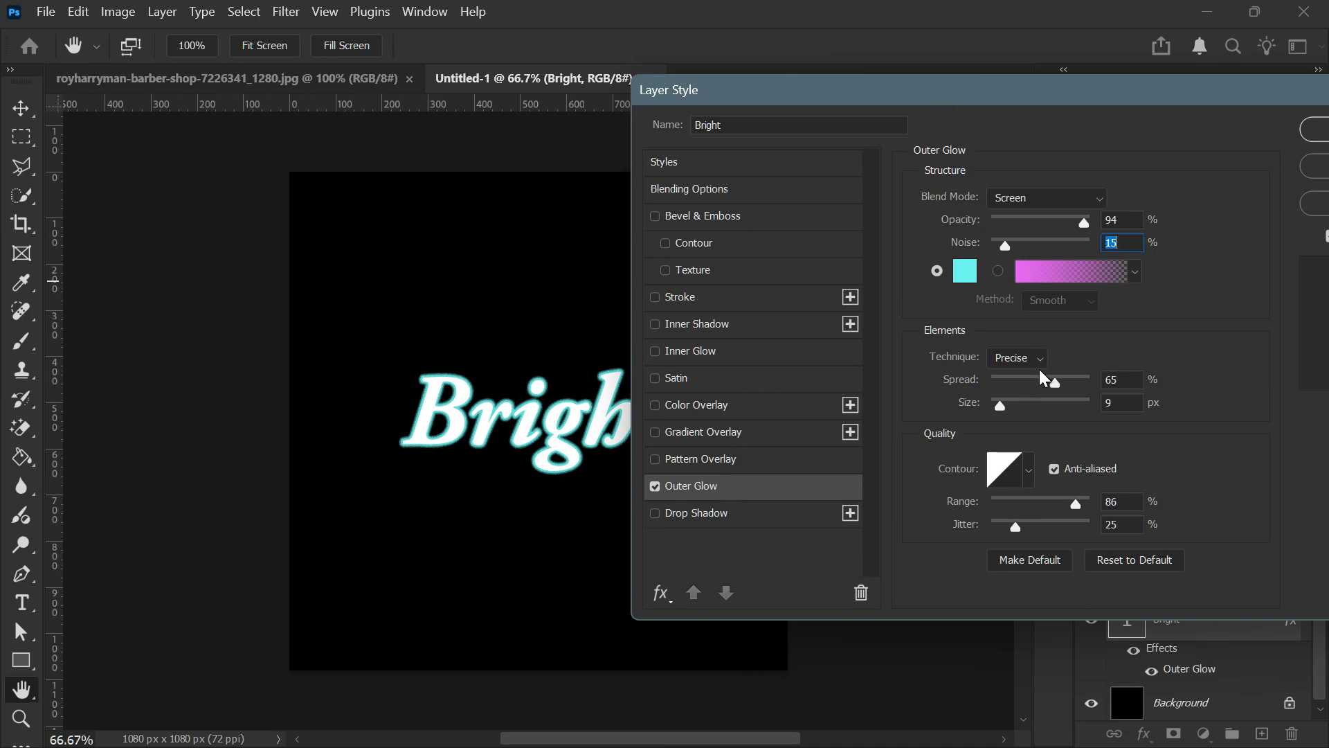
drag(1053, 382, 1005, 407)
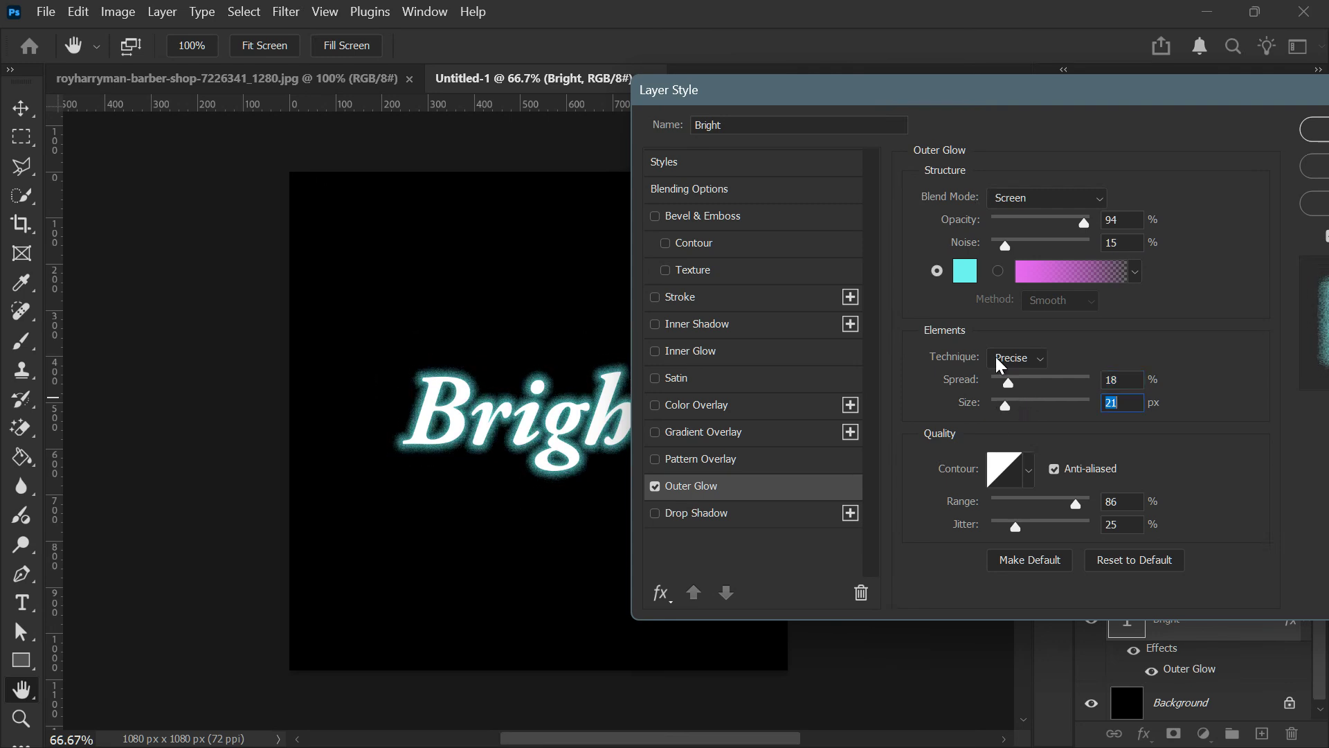
drag(1018, 97, 946, 94)
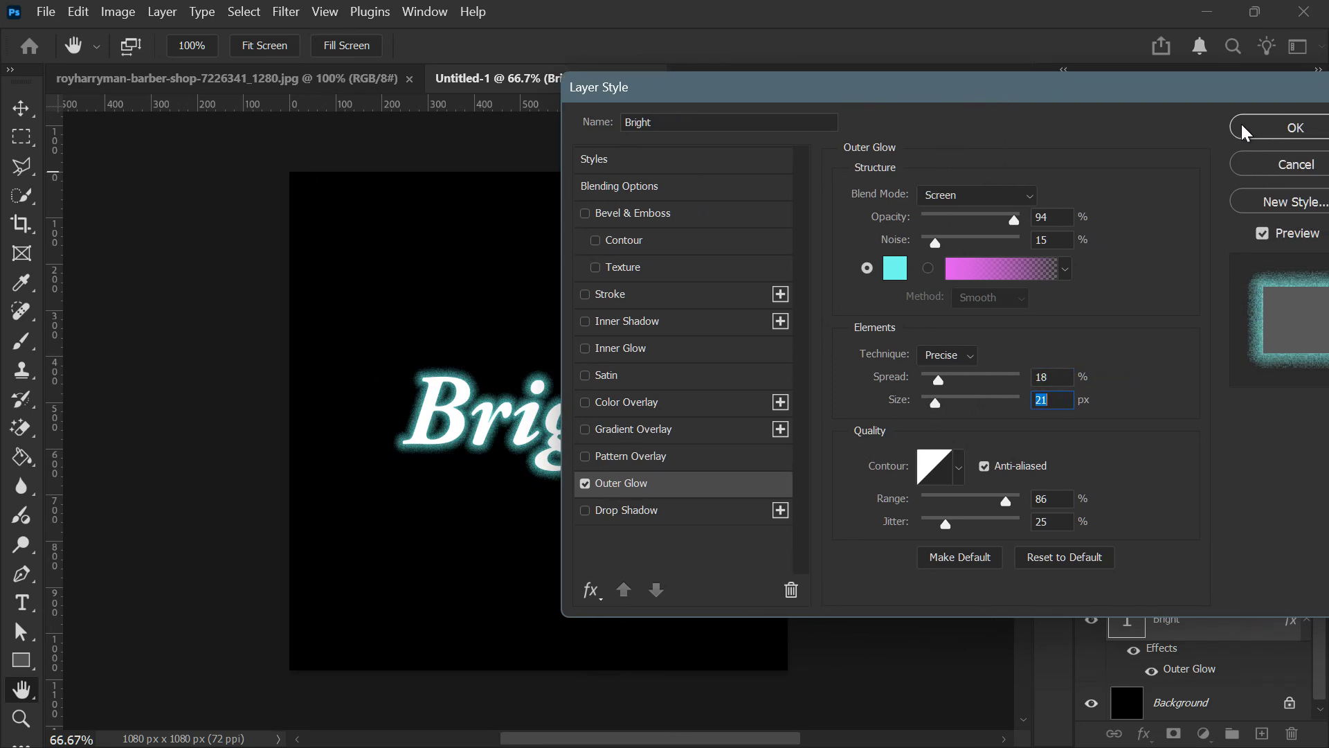
key(Return)
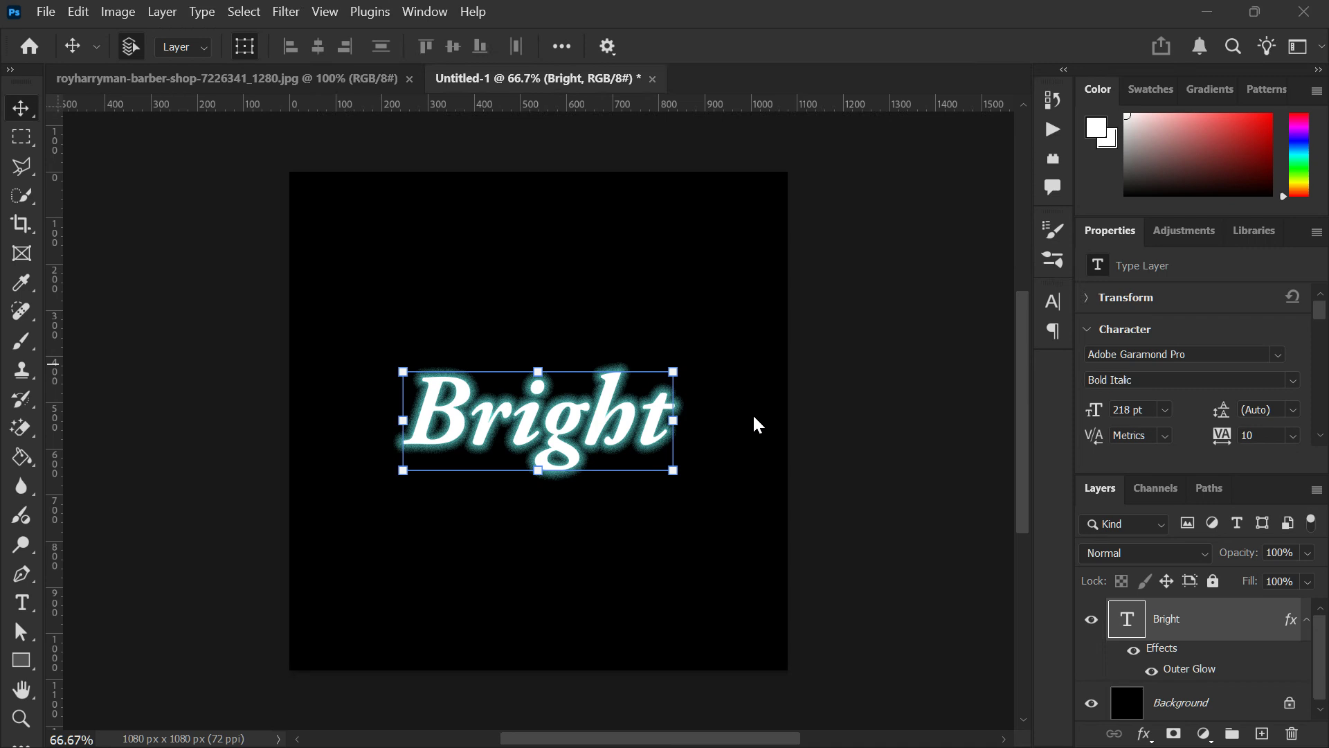
- Hide the effects of the Bright text layer and collapse its effects list
click(1134, 650)
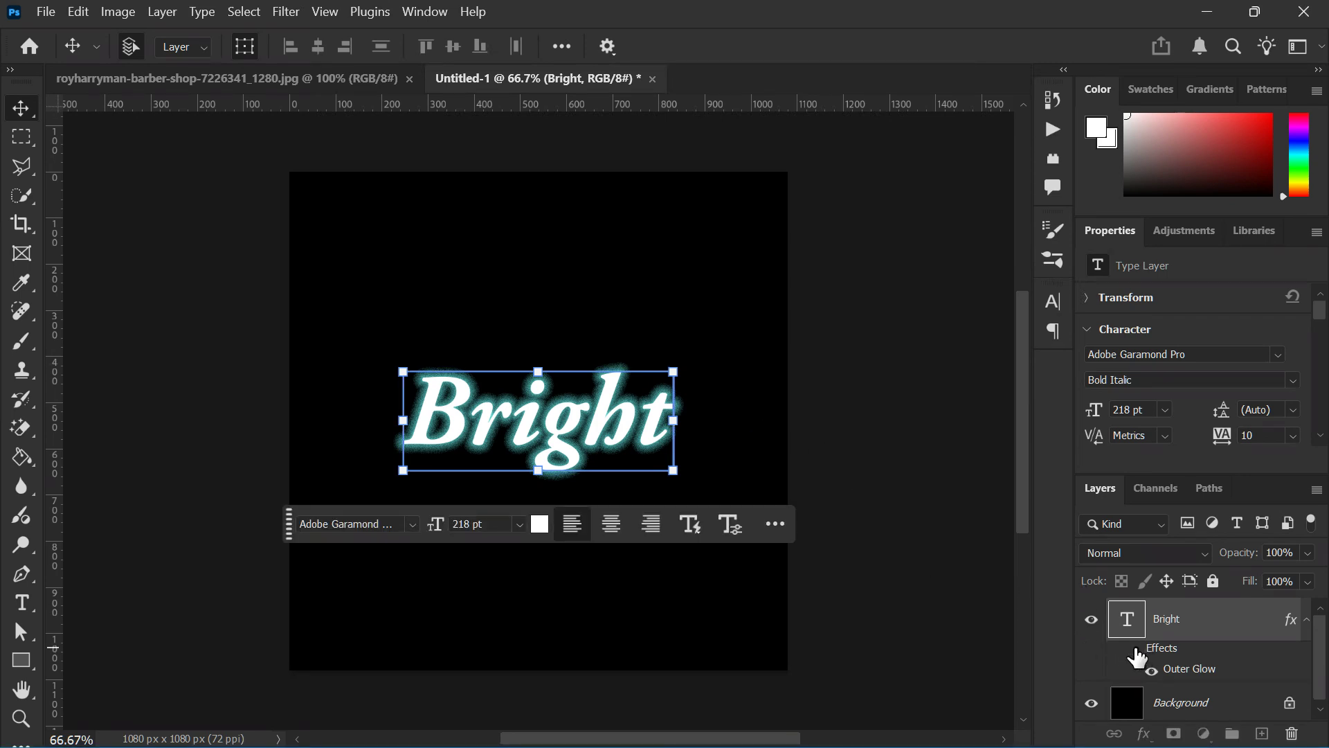
click(1307, 620)
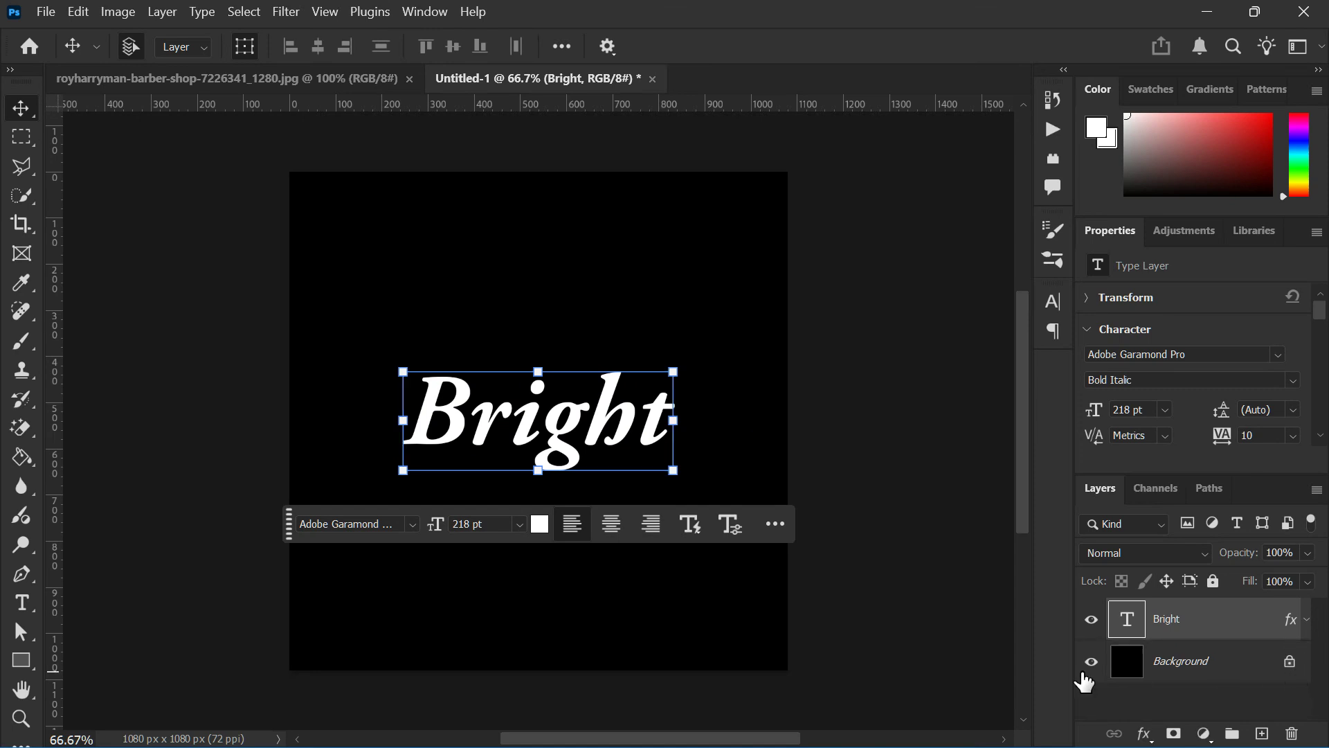
click(563, 525)
- Create a new layer above the text and set its blend mode to Linear Dodge (Add)
click(1262, 733)
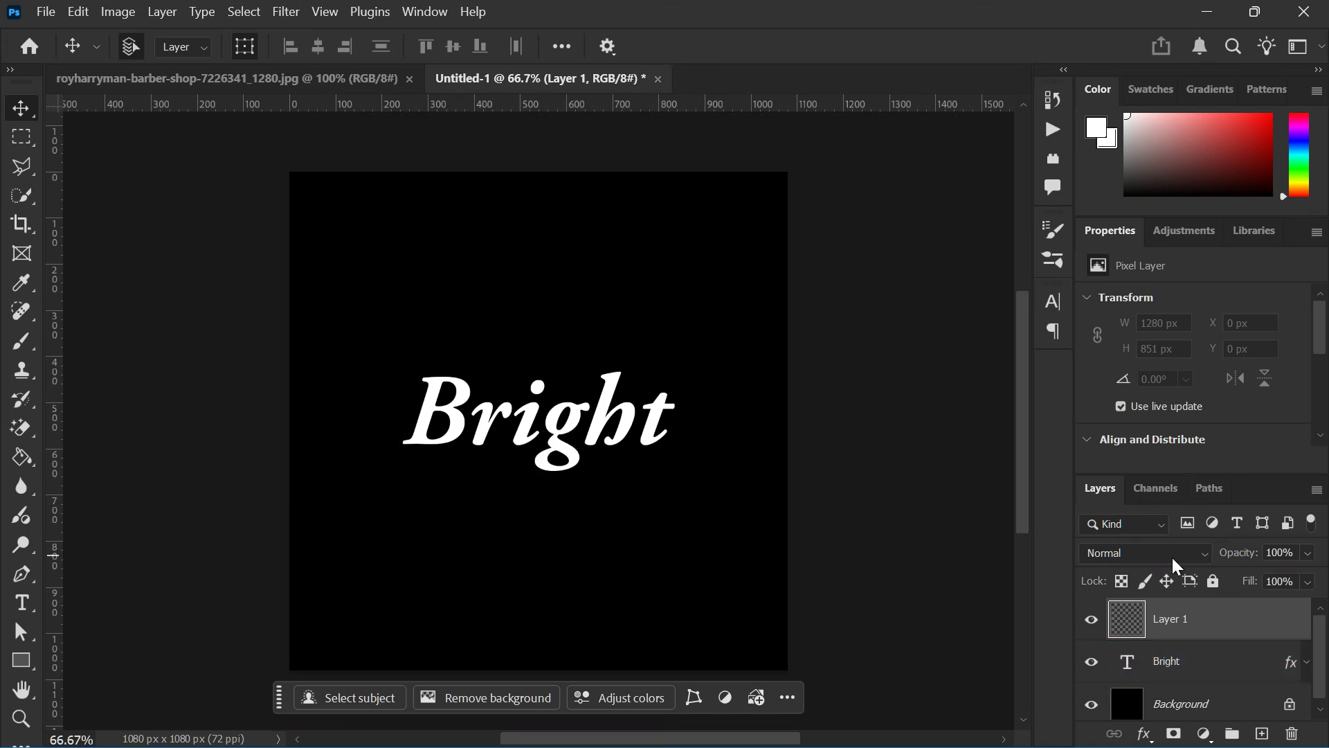
click(1152, 558)
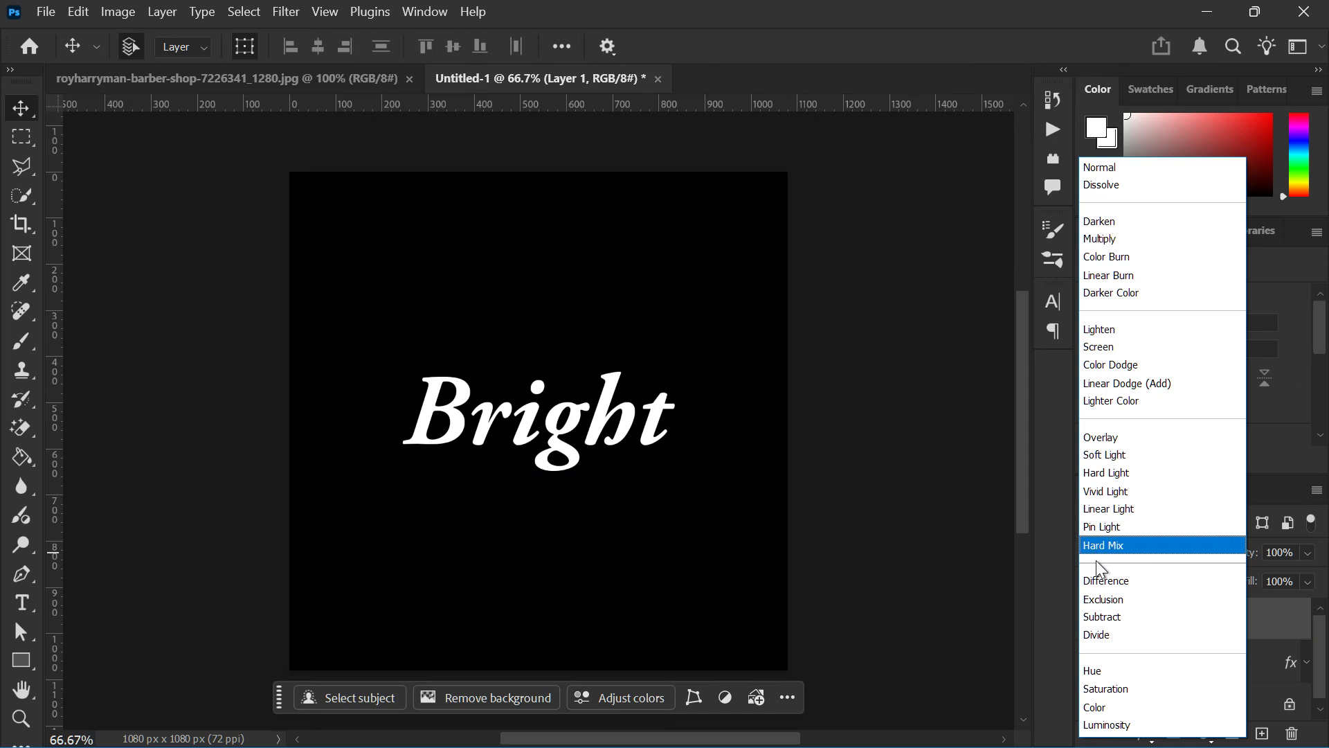
click(1144, 381)
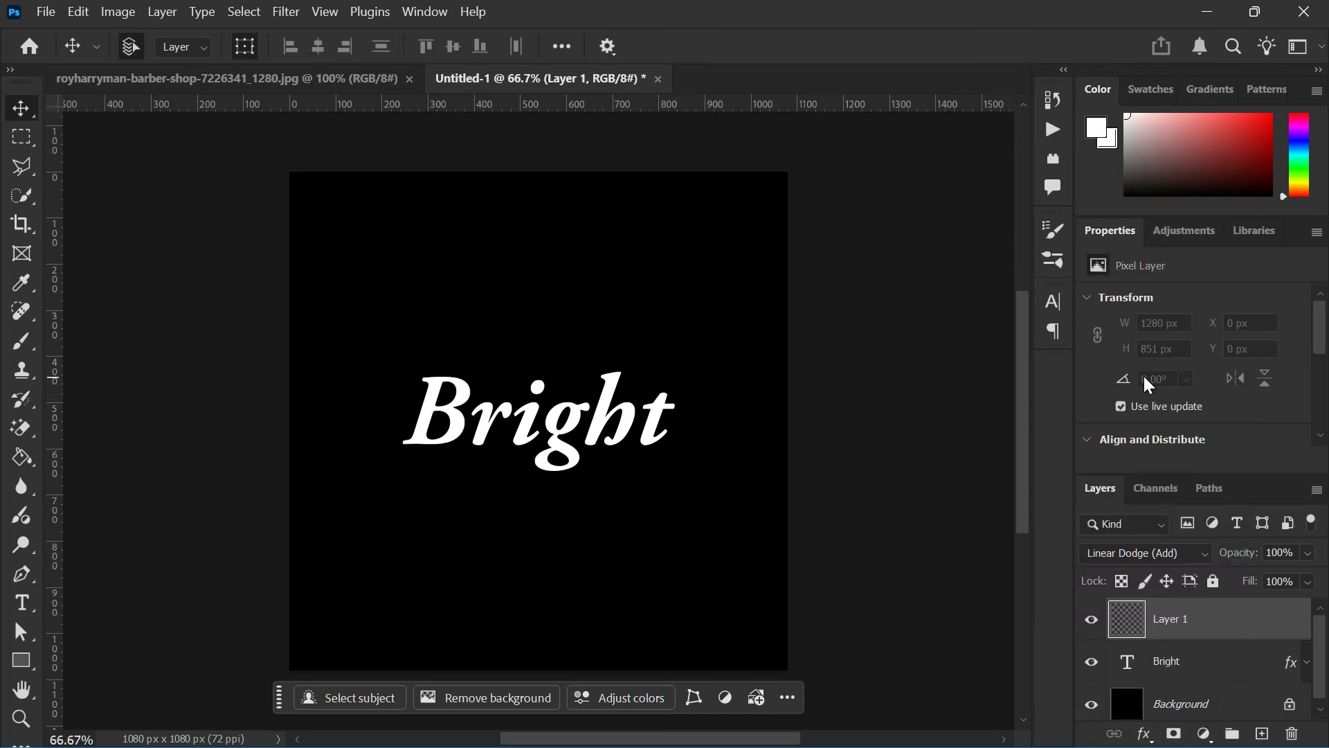
- Paint two soft red dabs over the text with a 900 px brush at 21% opacity
key(b)
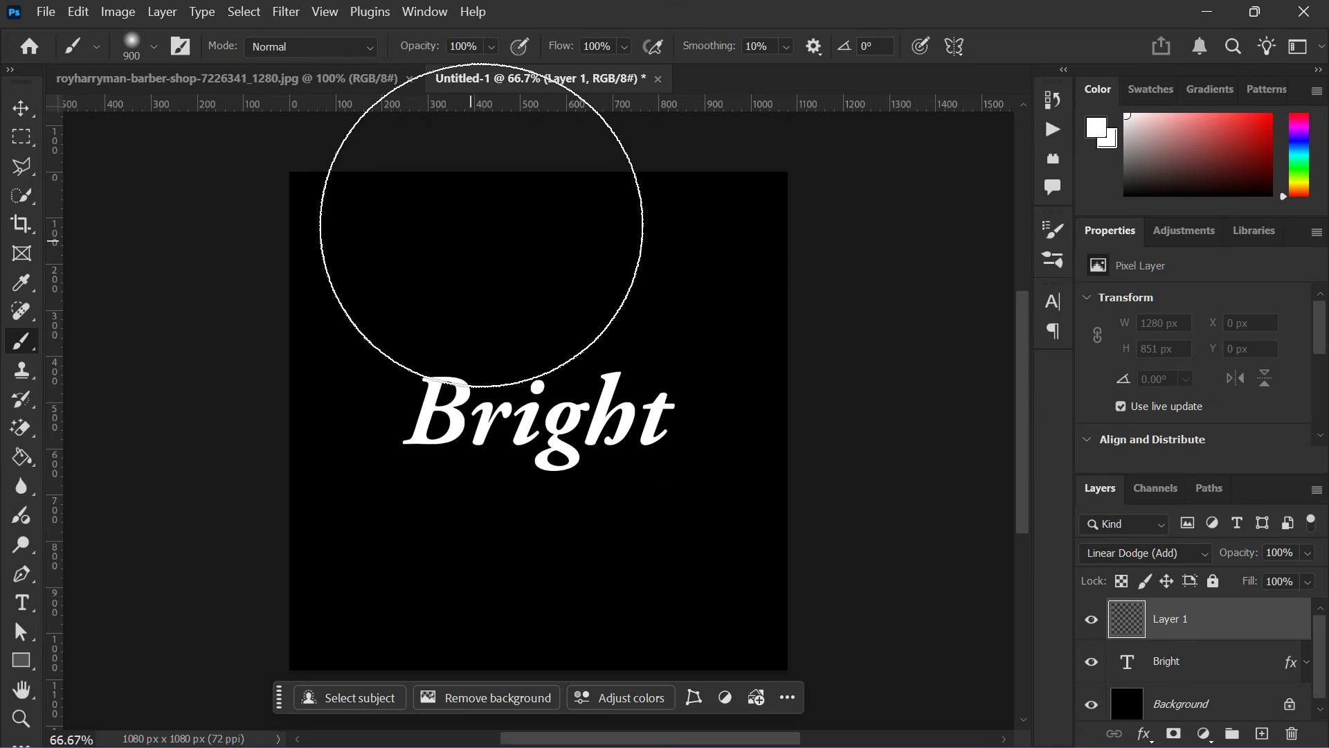
drag(412, 48, 333, 50)
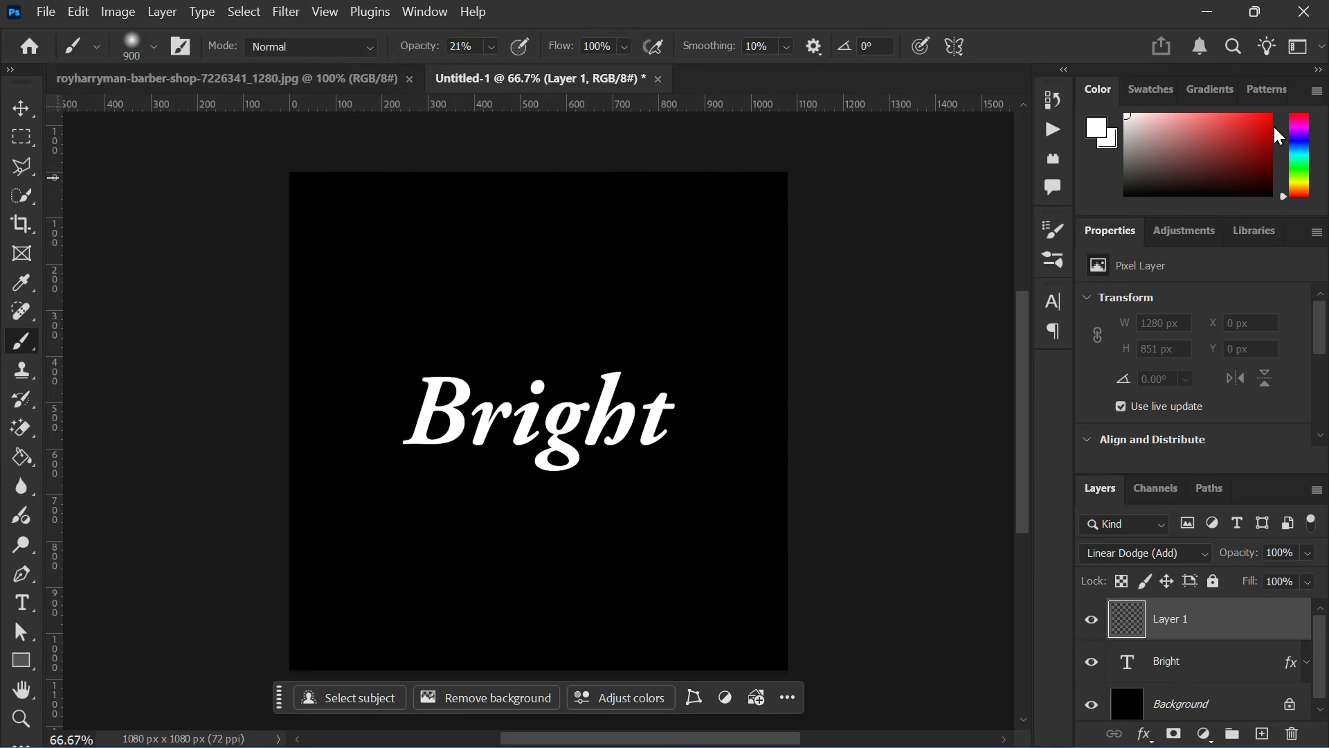
drag(1251, 126, 1270, 116)
click(406, 415)
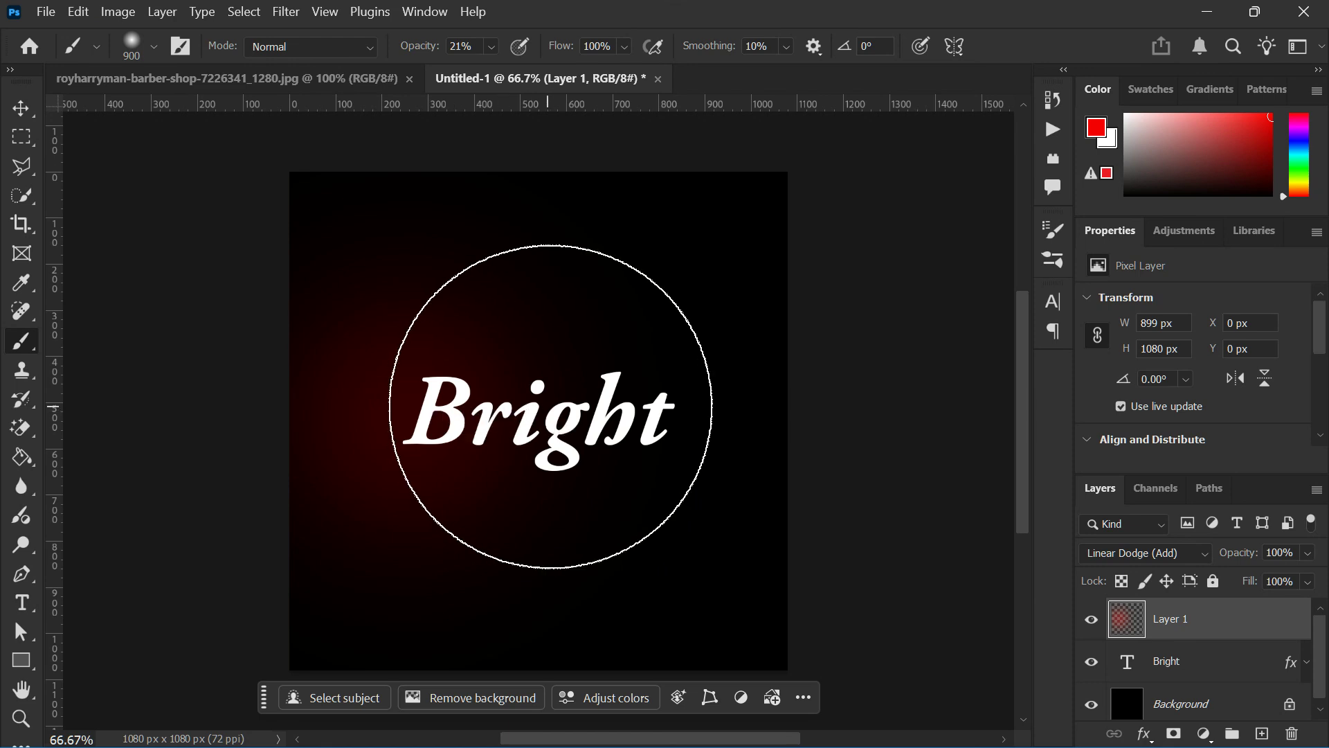
click(553, 412)
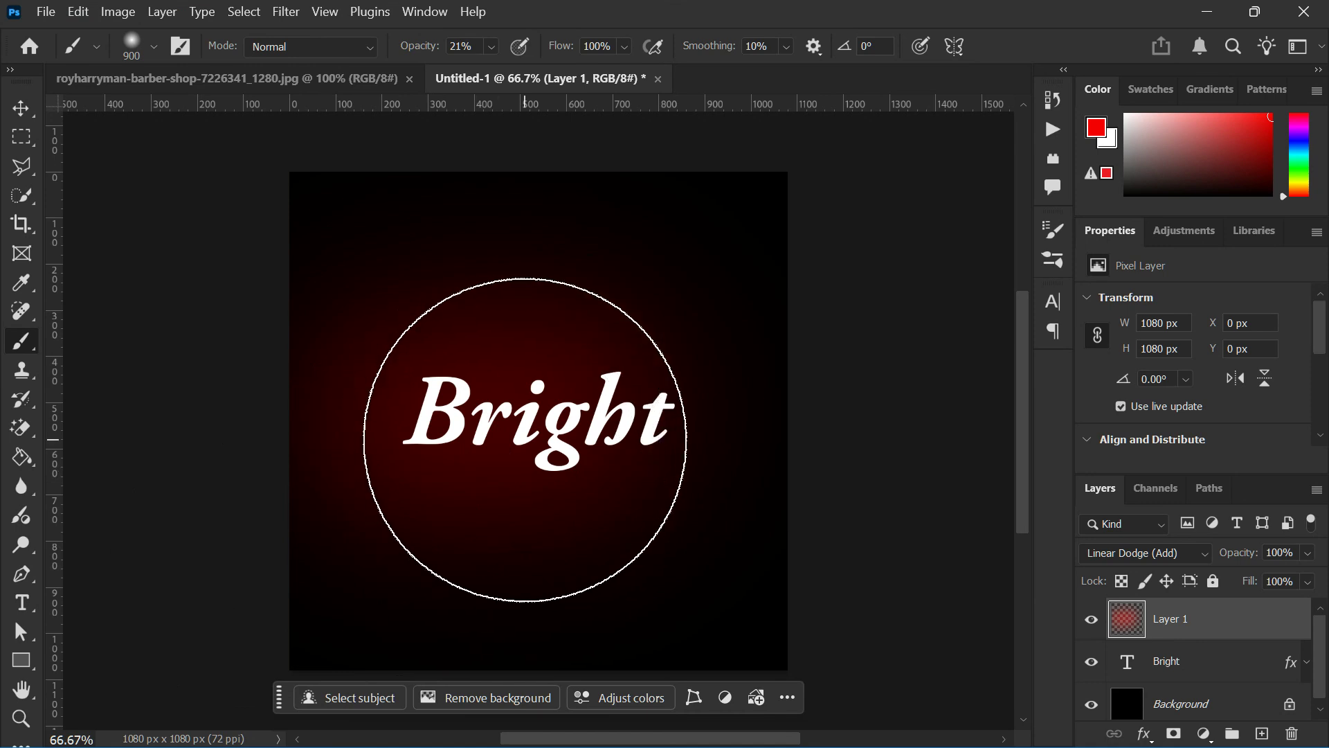
- Reduce the brush size to 300 px and paint soft white highlights at the start, middle and end of the word Bright
key(bracketleft)
key(bracketleft)
key(bracketleft)
key(bracketleft)
key(bracketleft)
key(bracketleft)
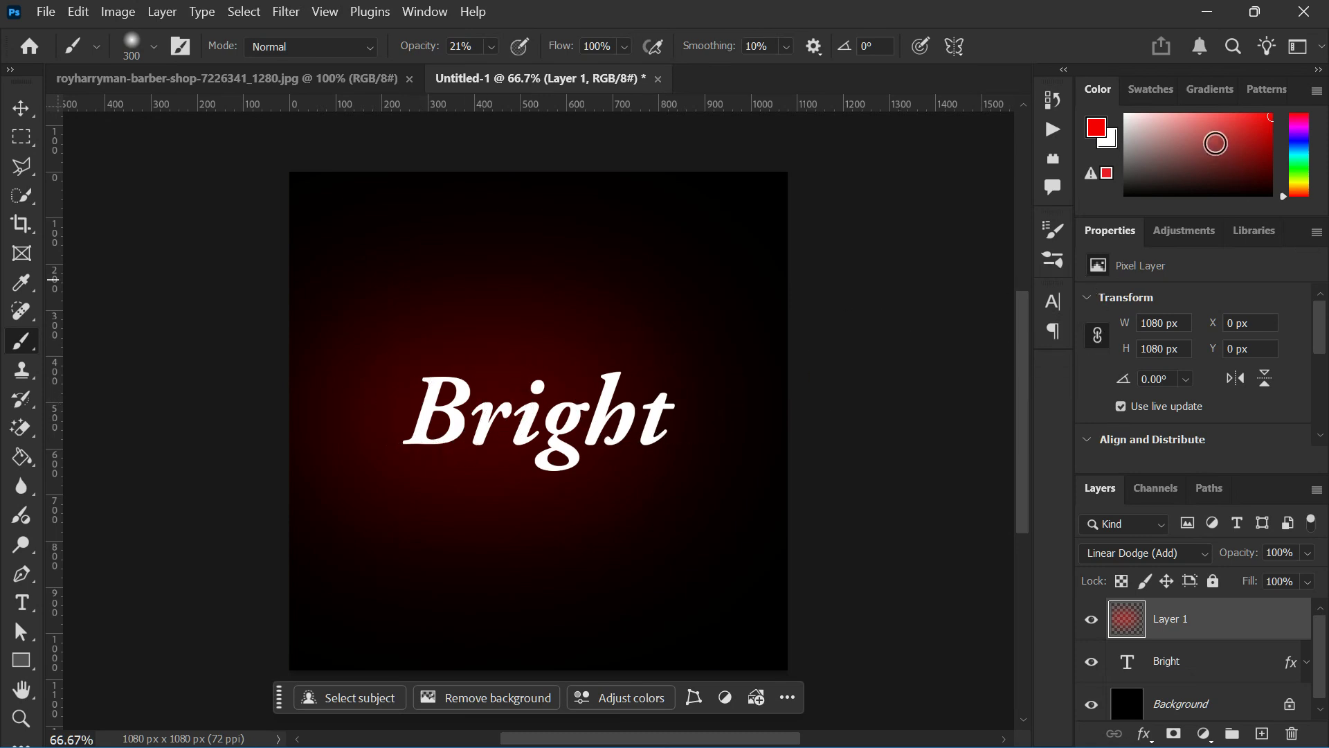
click(1126, 115)
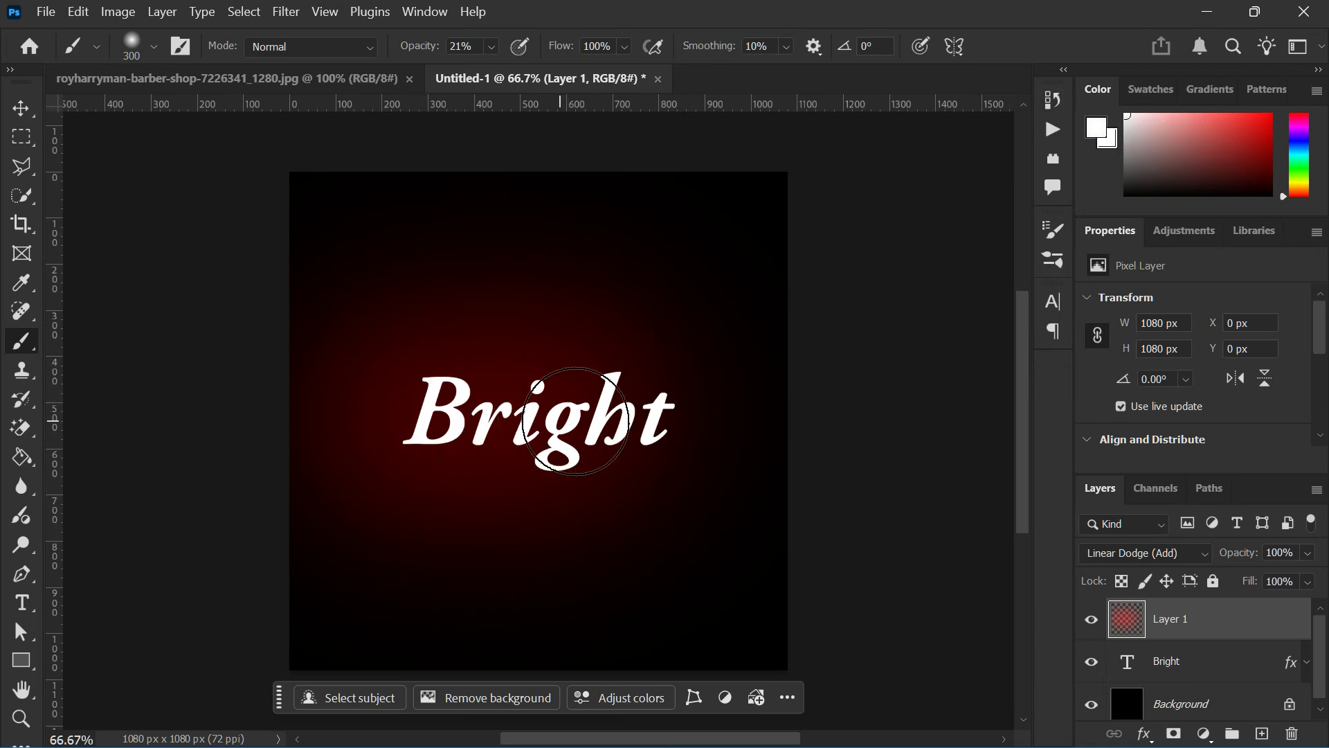
mouse_move(607, 415)
mouse_down()
mouse_move(564, 416)
mouse_move(479, 463)
mouse_up()
click(422, 410)
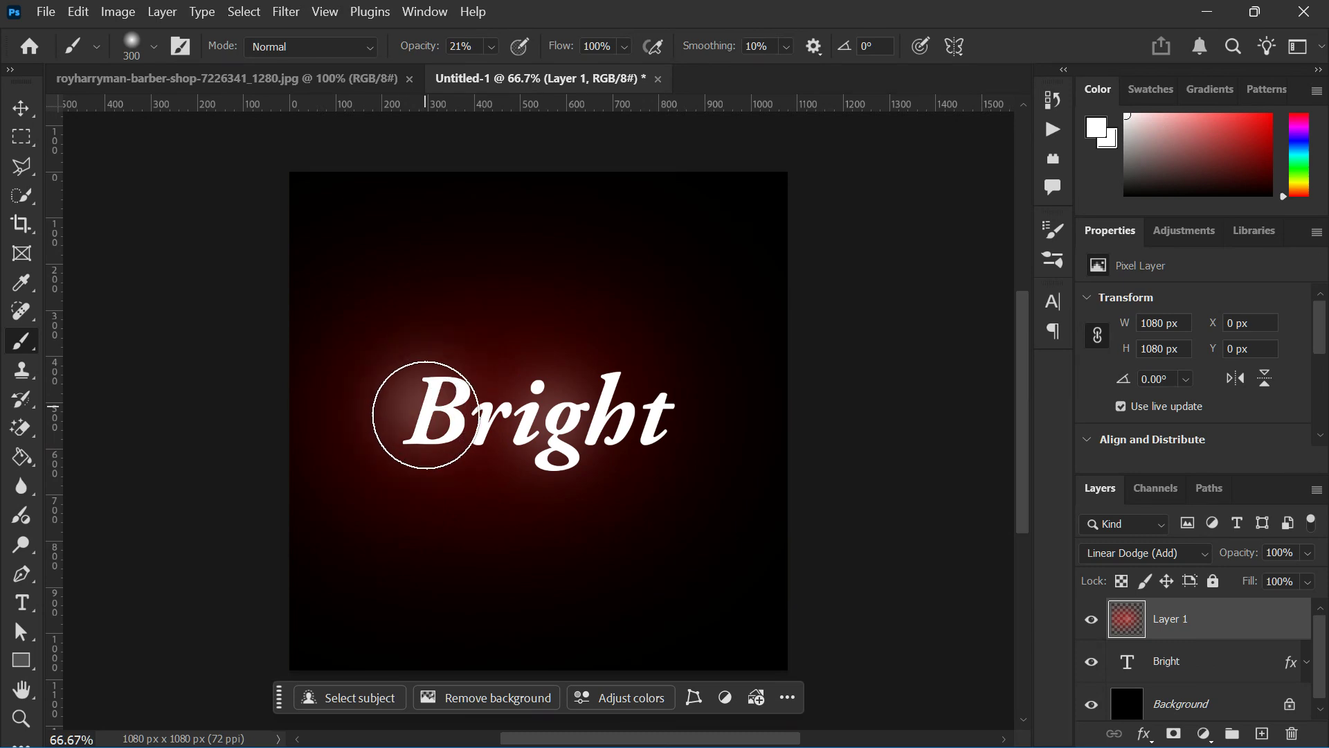
click(679, 433)
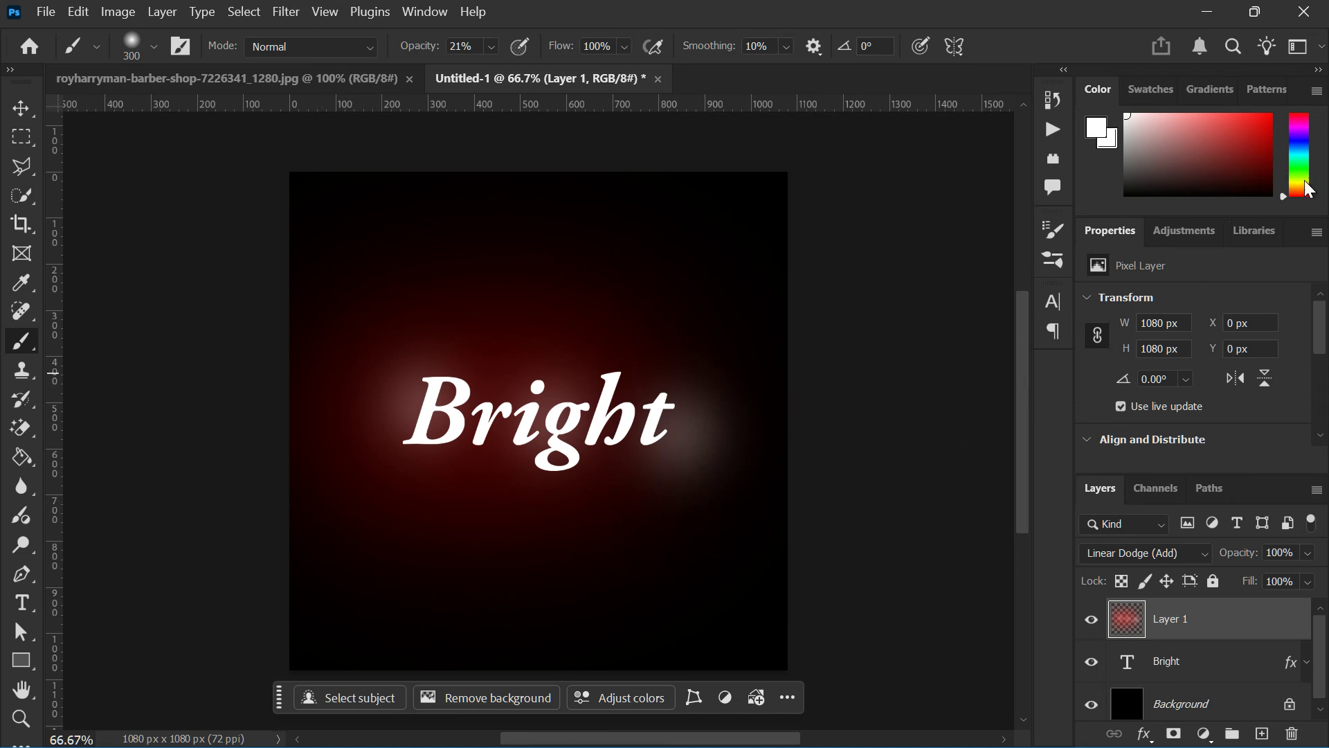
- Paint two bright yellow dabs with the 300 px brush, one above the letter t and one below the letter g
click(1299, 180)
click(1271, 168)
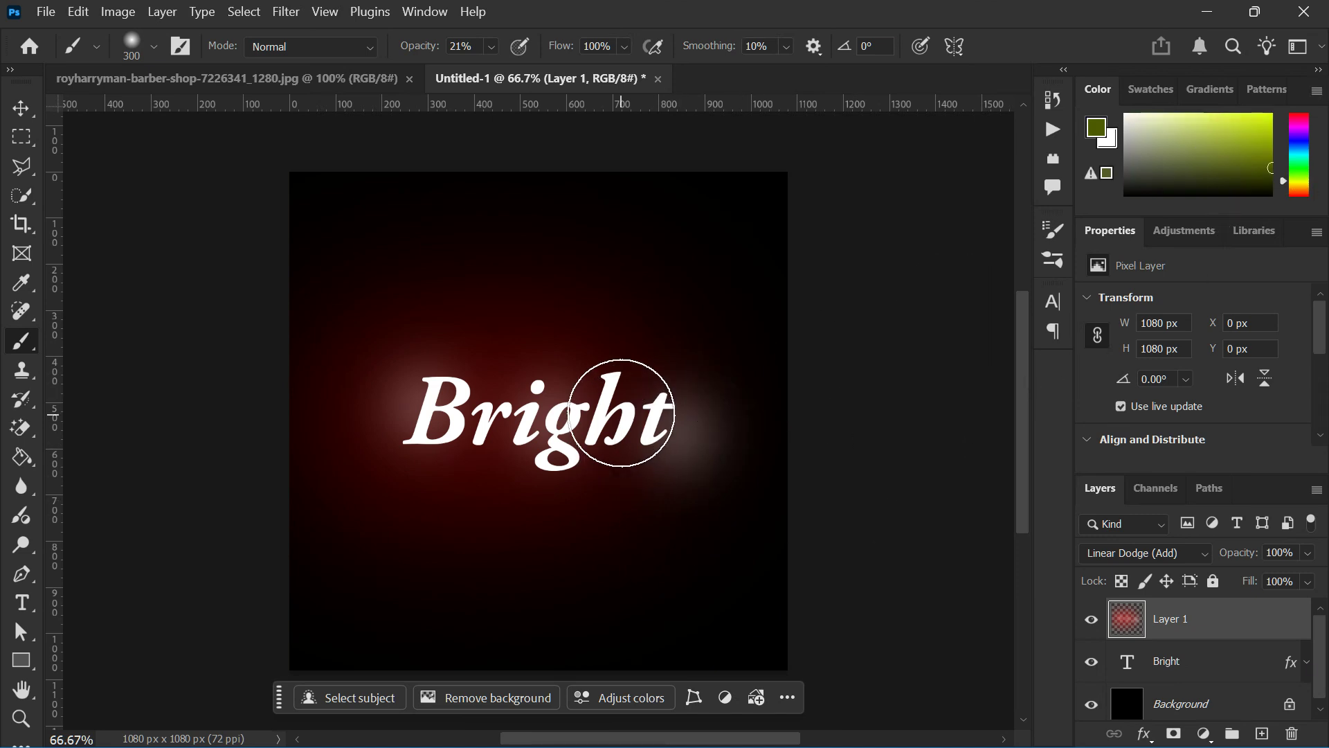
click(1271, 116)
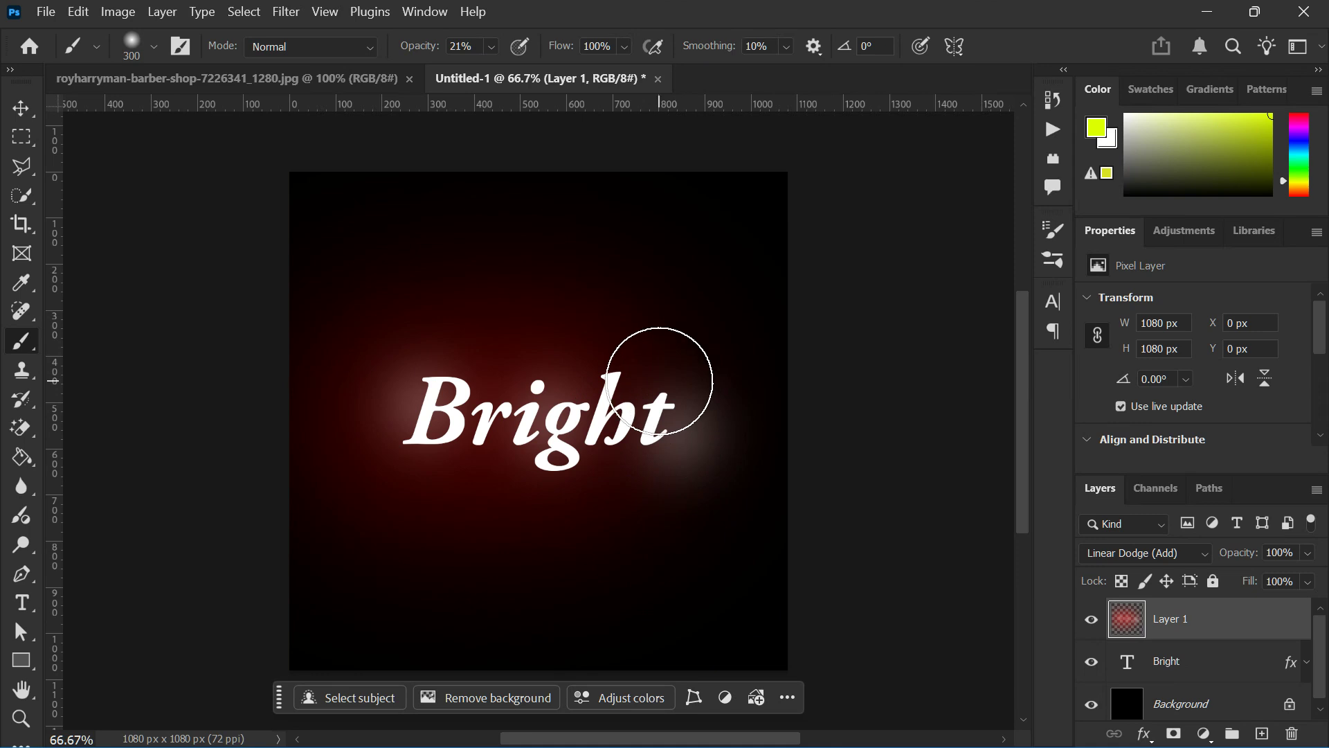
click(659, 359)
click(576, 495)
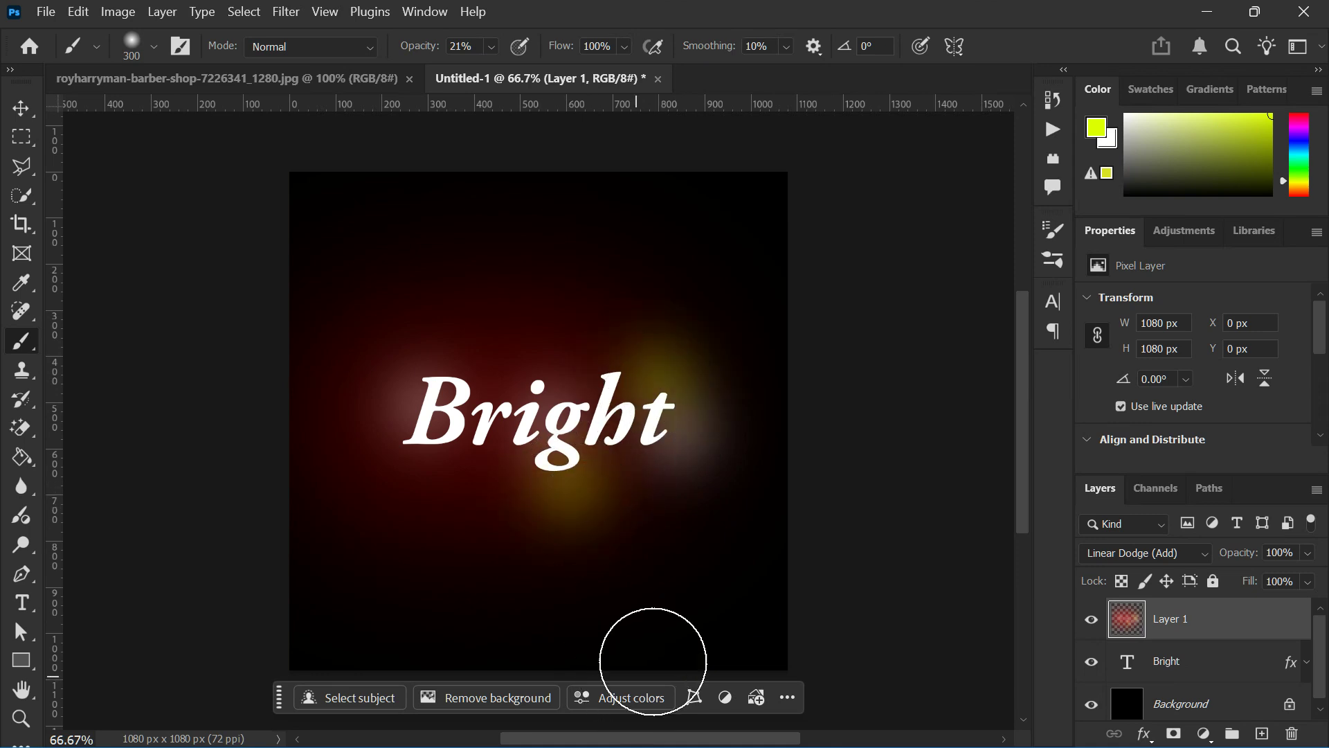
- Toggle the visibility of the painted glow layer to compare the text with and without it
scroll(588, 540, up, 1)
scroll(586, 540, up, 3)
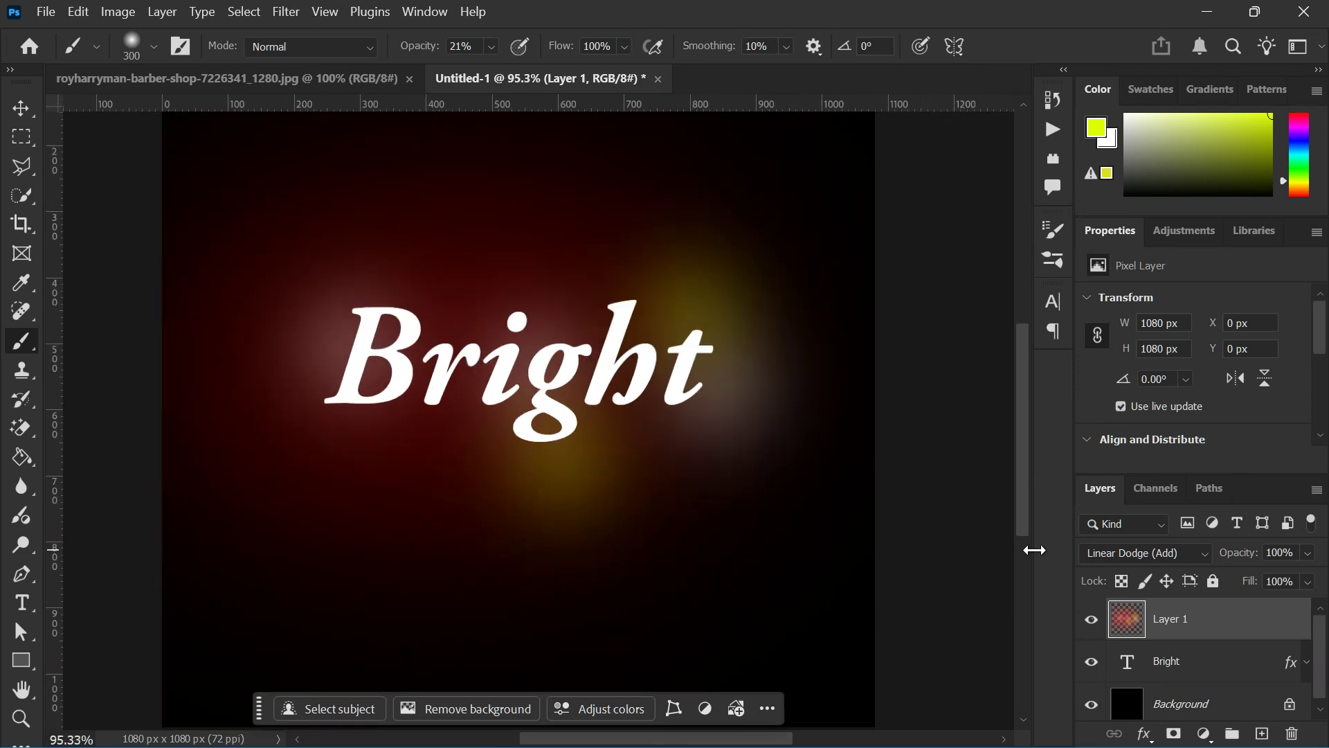
click(1091, 620)
click(1092, 621)
click(1093, 621)
scroll(762, 543, down, 4)
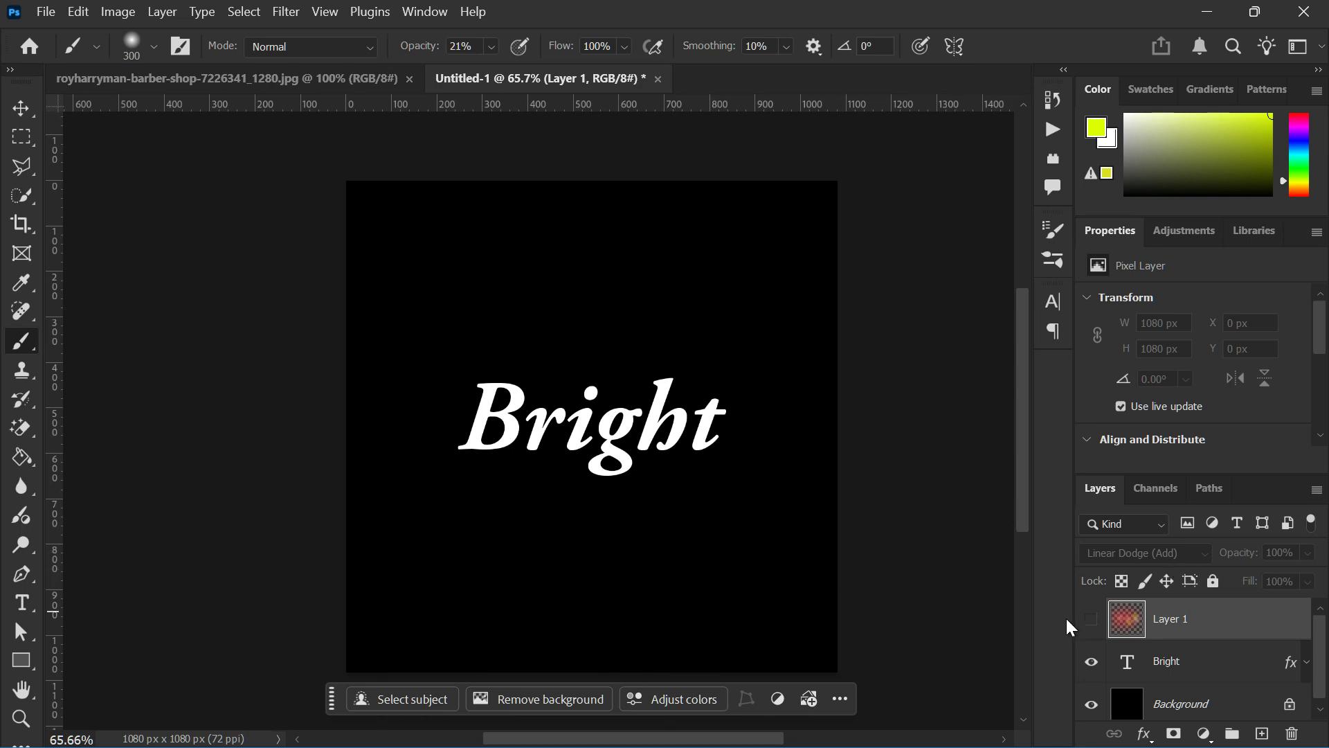
click(1092, 619)
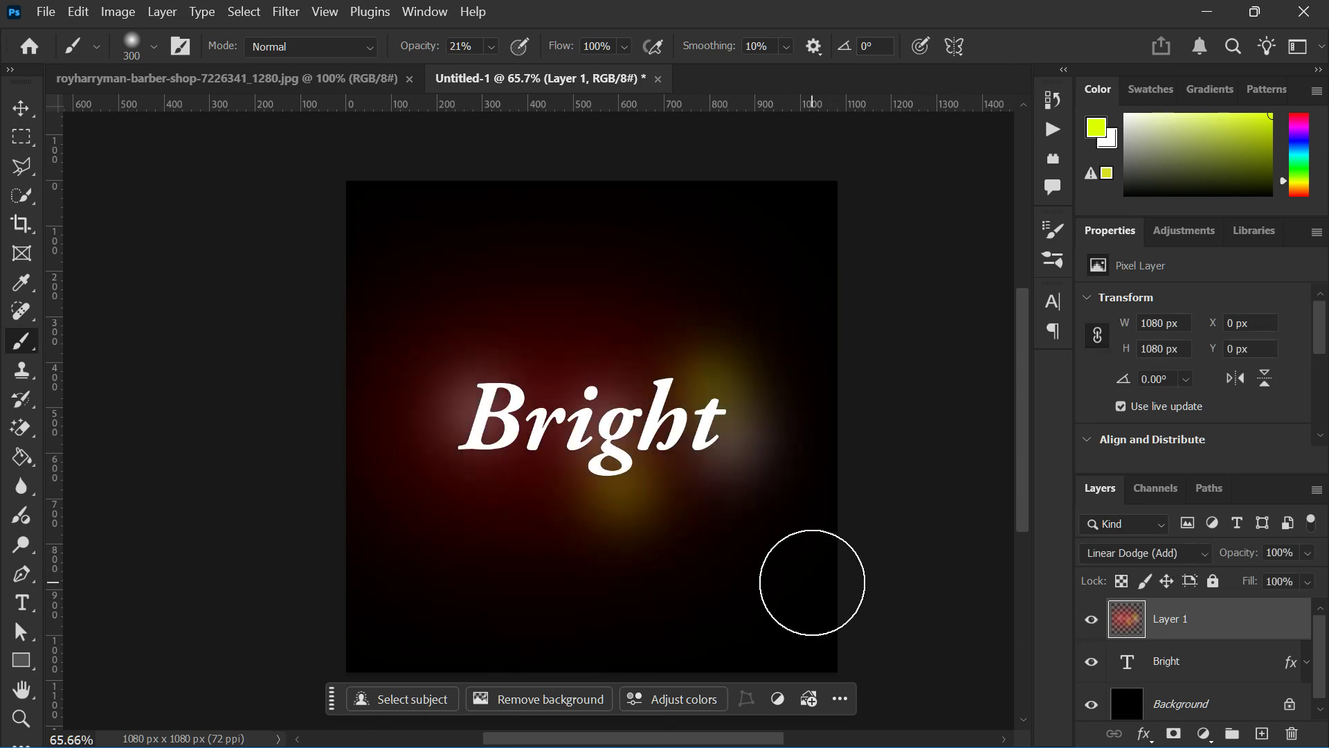
- Lower the opacity of the painted glow layer to 53%
click(1308, 553)
drag(1238, 574, 1268, 575)
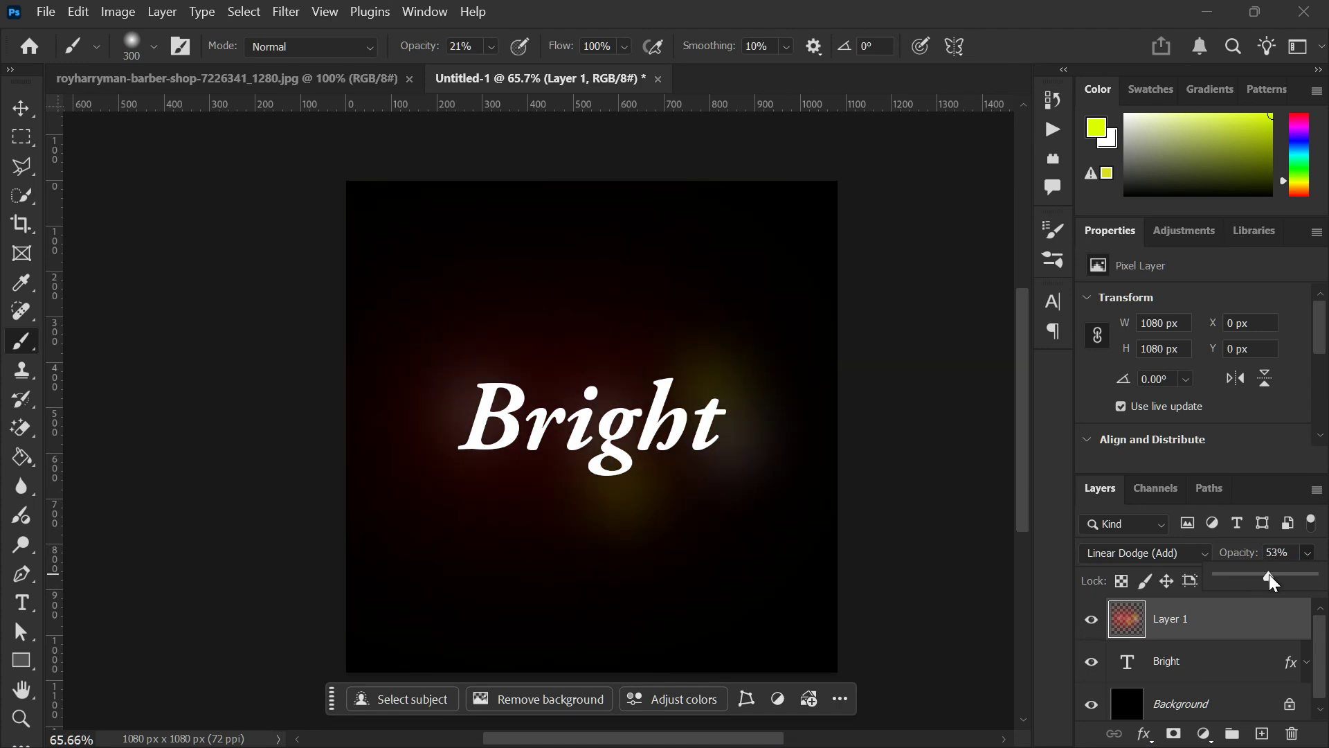
click(1307, 553)
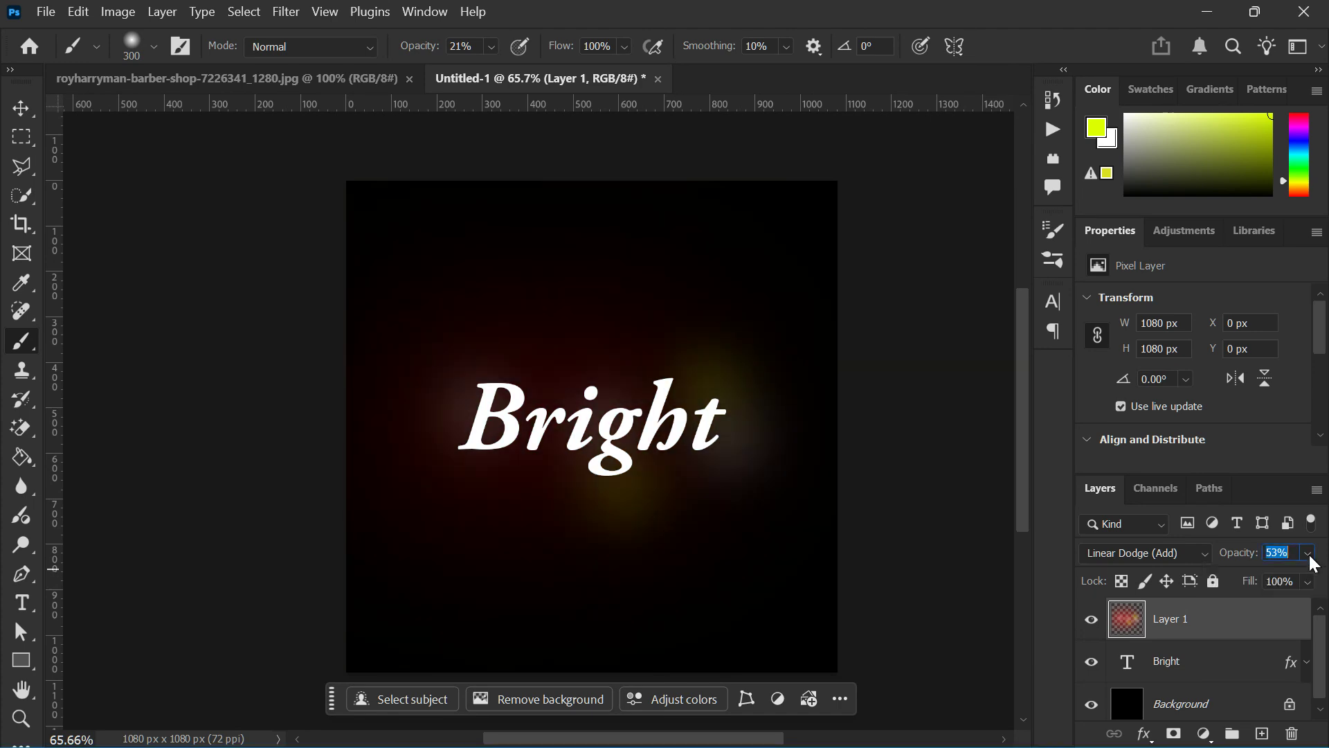